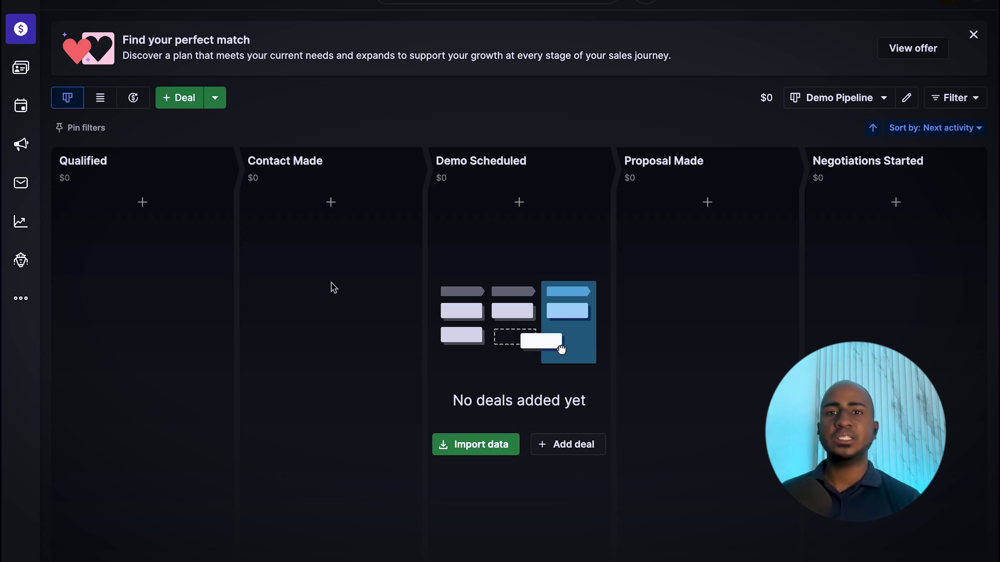
# - Start a new deal in Demo Scheduled and add the contact person's full name as a new contact
pyautogui.click(520, 204)
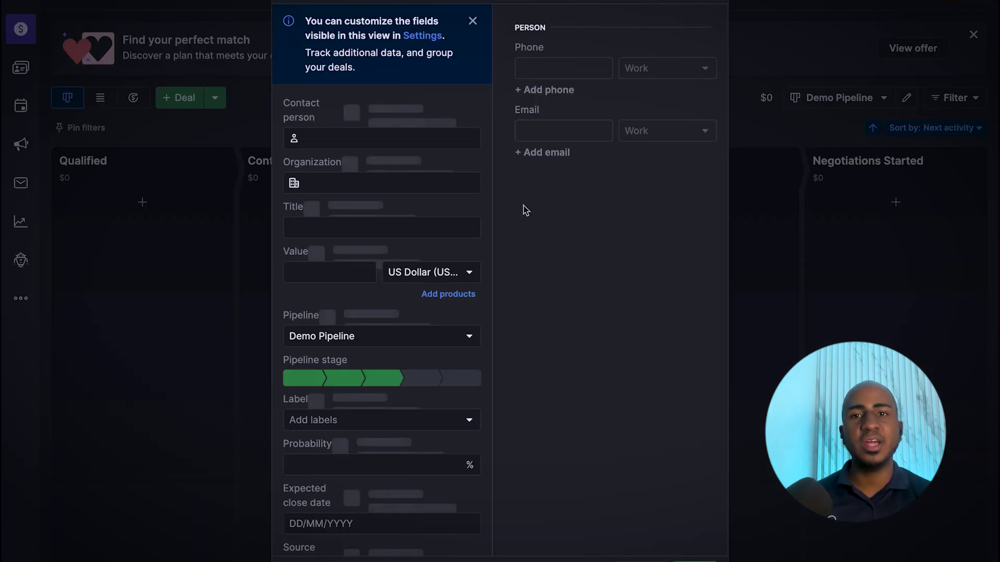
pyautogui.click(426, 125)
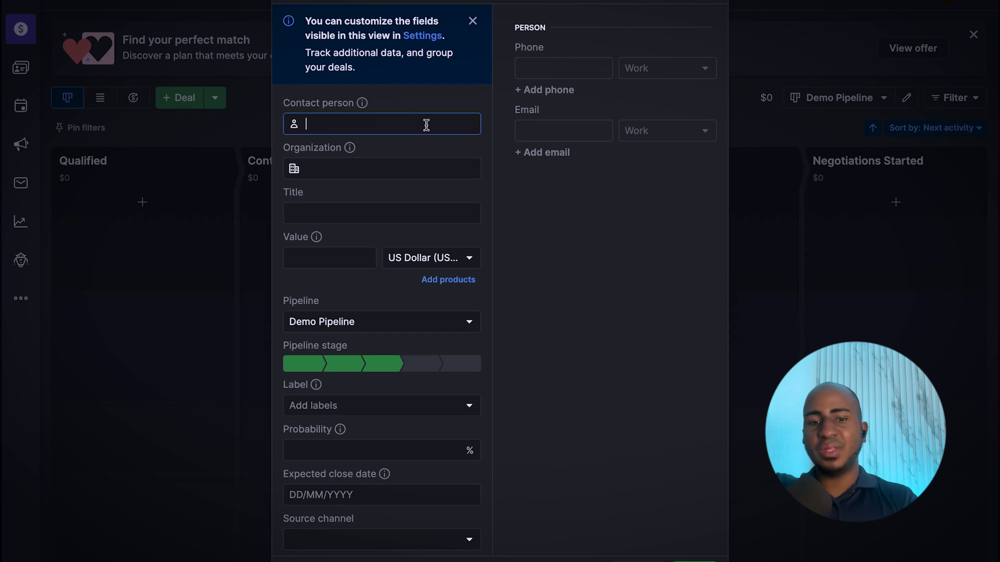
pyautogui.write('Jhon')
pyautogui.press('BackSpace')
pyautogui.press('BackSpace')
pyautogui.press('BackSpace')
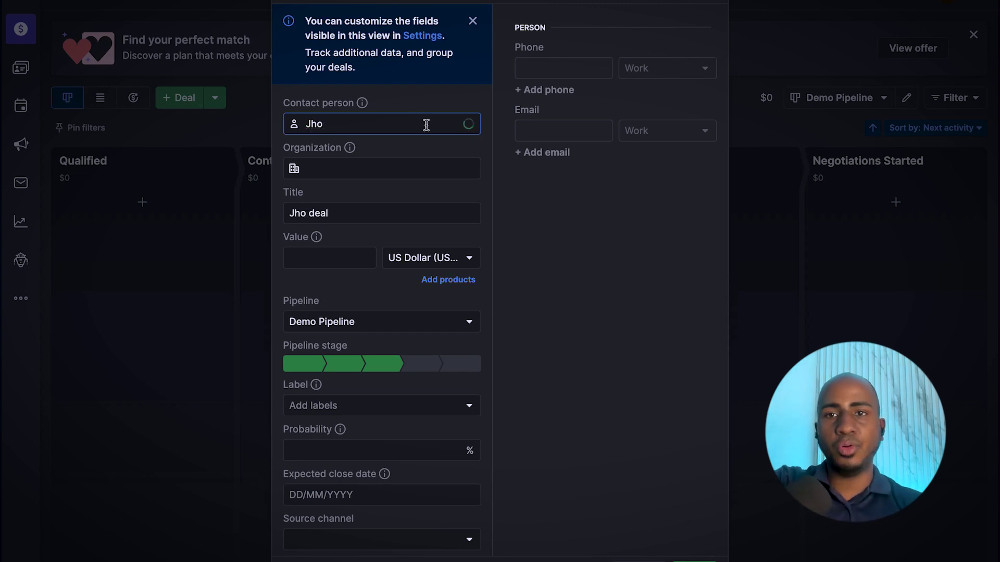
pyautogui.write('ohn Smith')
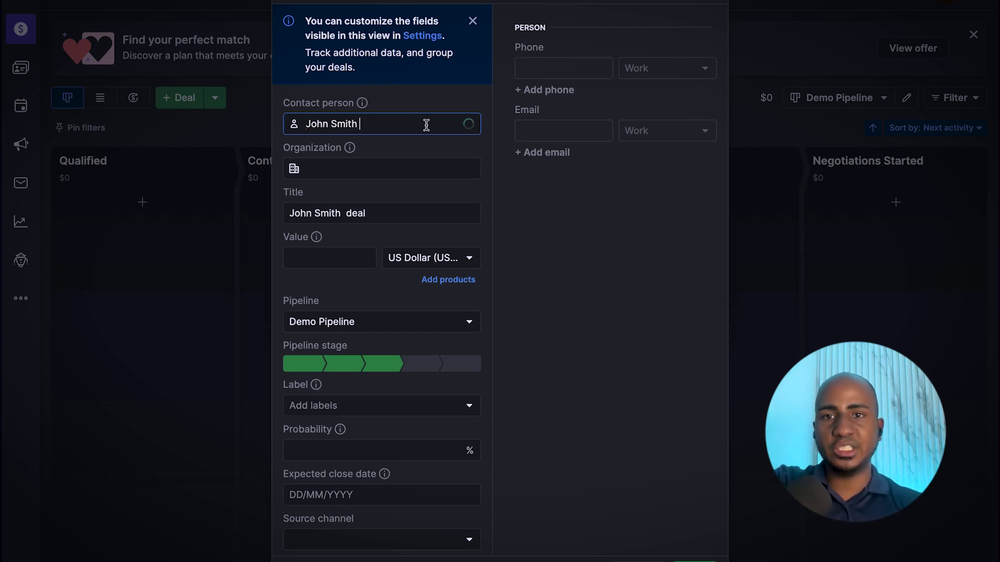
pyautogui.press('BackSpace')
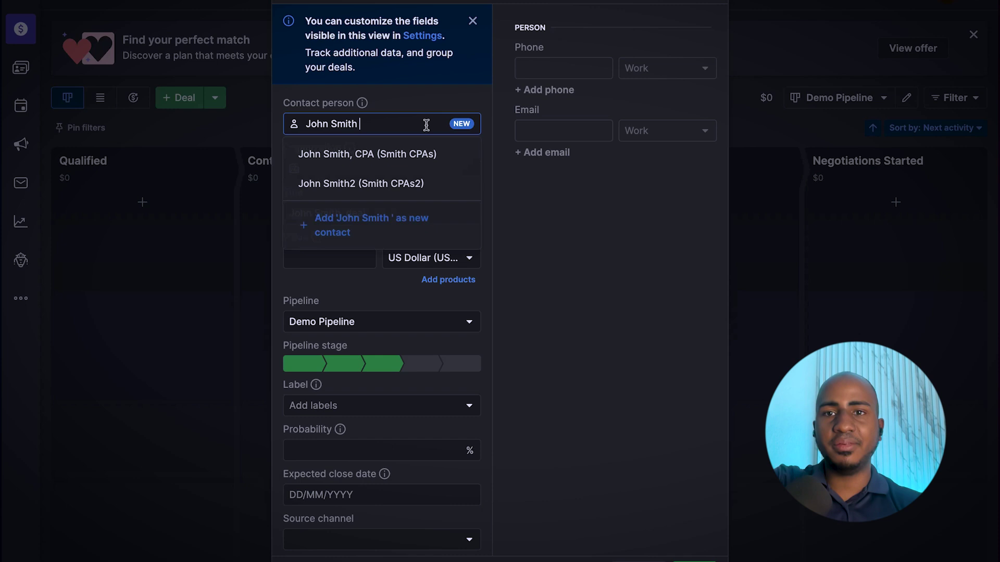
pyautogui.write('Live')
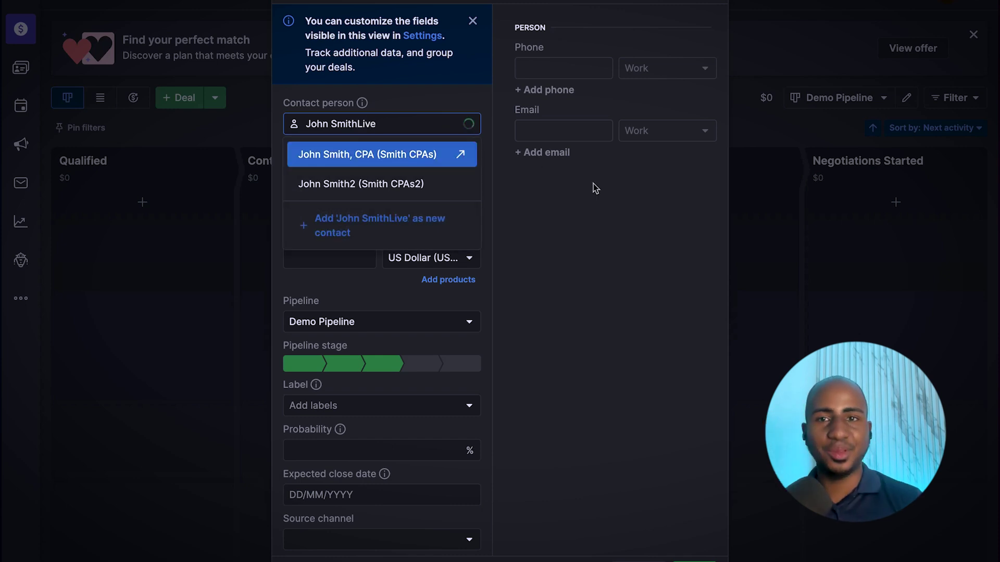
pyautogui.click(405, 159)
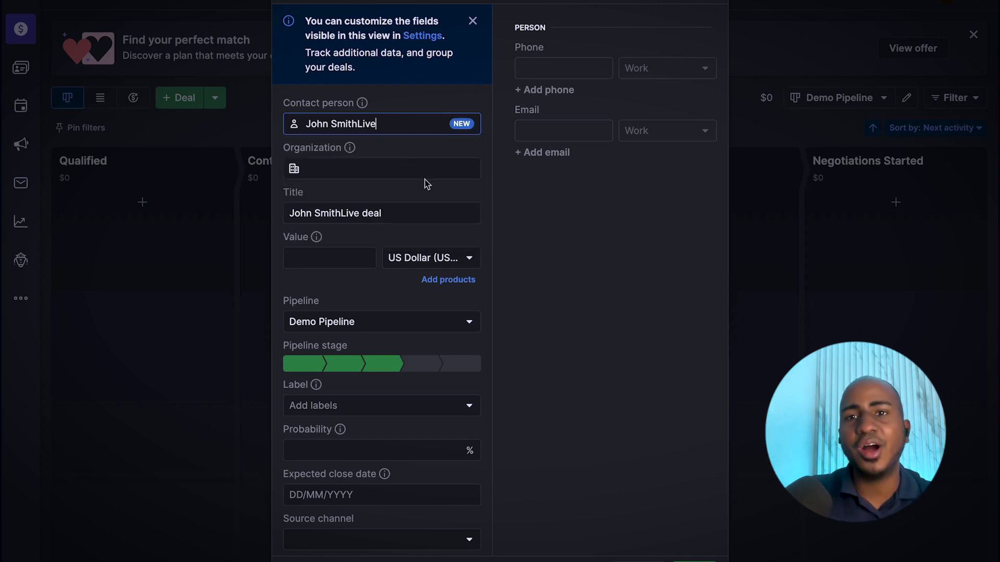
# - Add Smith CPAs3 as the deal's new organization
pyautogui.click(391, 175)
pyautogui.write('Smith CPa')
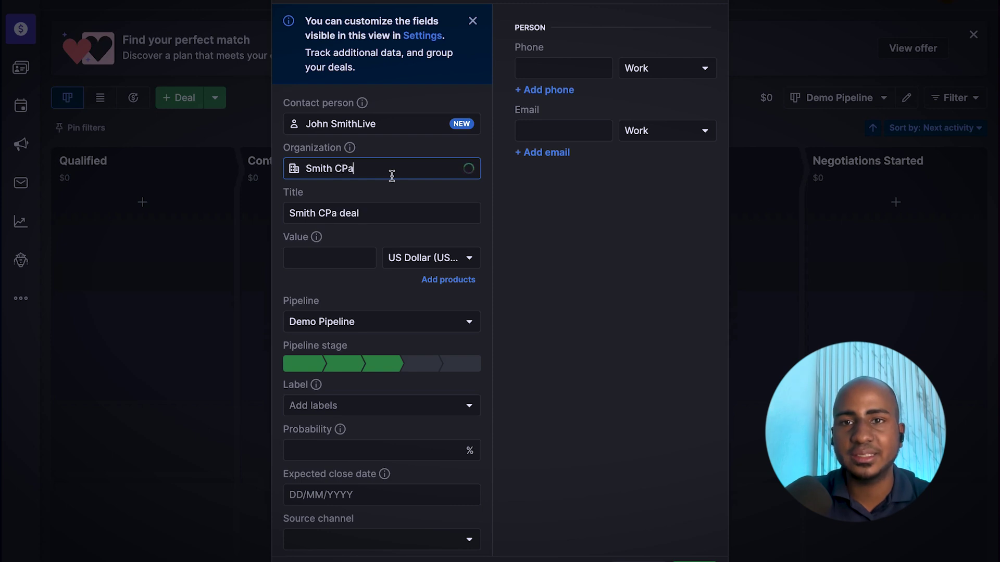
pyautogui.press('BackSpace')
pyautogui.write('As3')
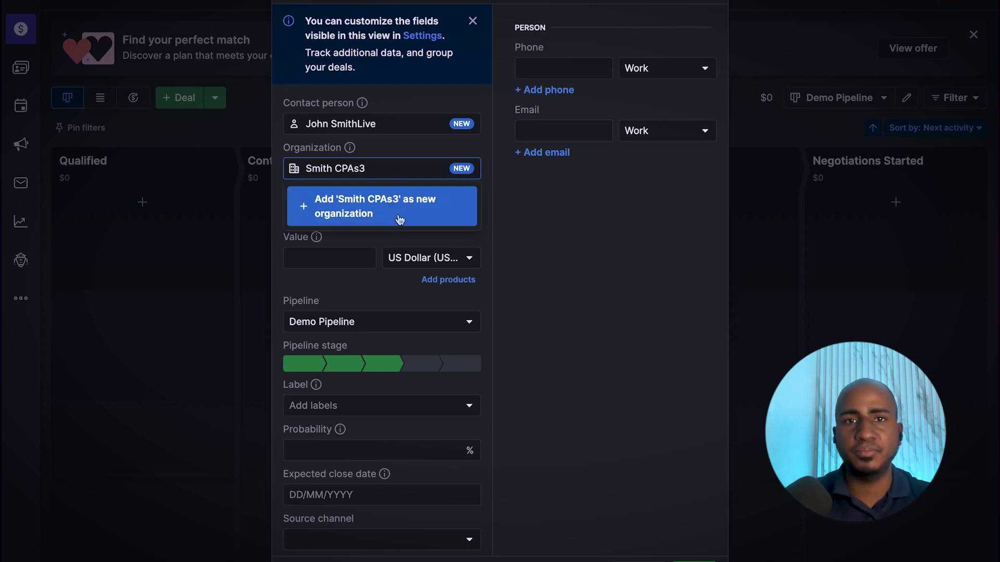
pyautogui.click(398, 214)
# - Enter the contact's work e-mail address on the deal
pyautogui.click(566, 131)
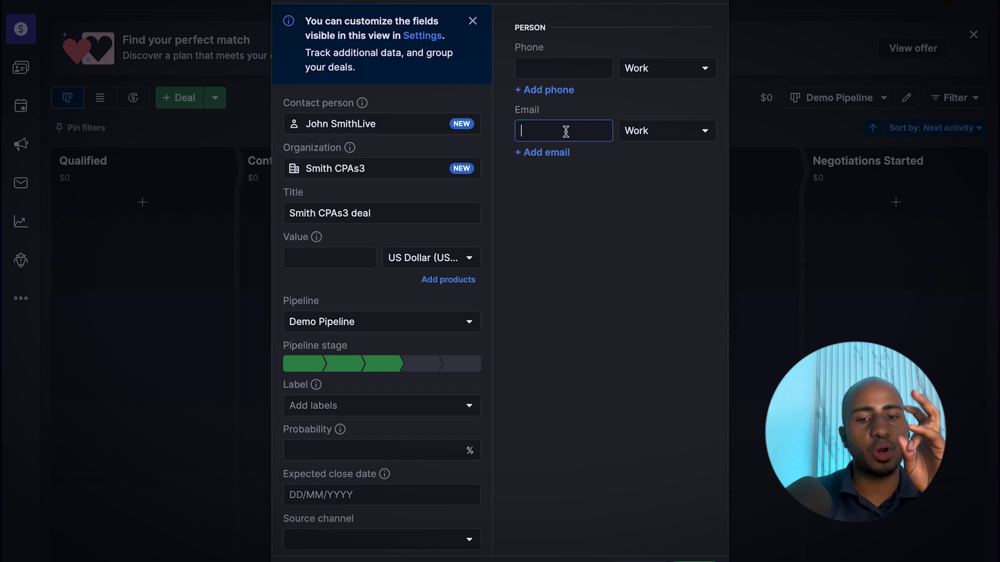
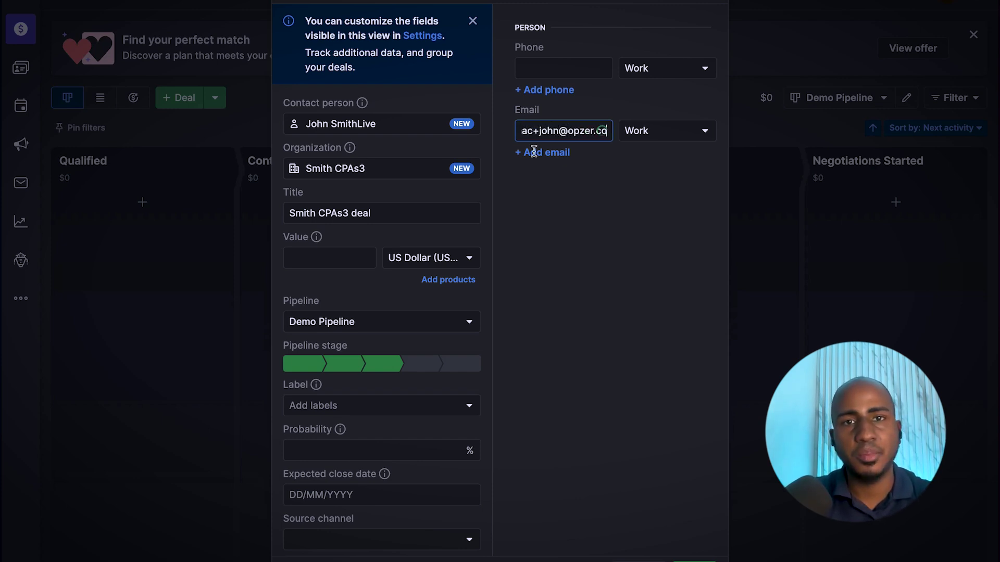
pyautogui.click(560, 130)
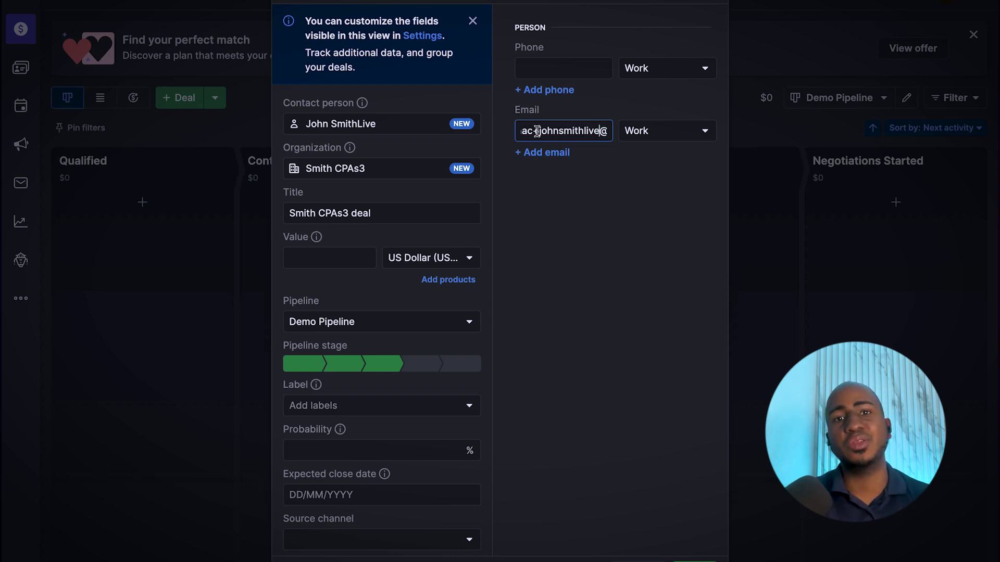
pyautogui.moveTo(537, 130); pyautogui.dragTo(688, 134)
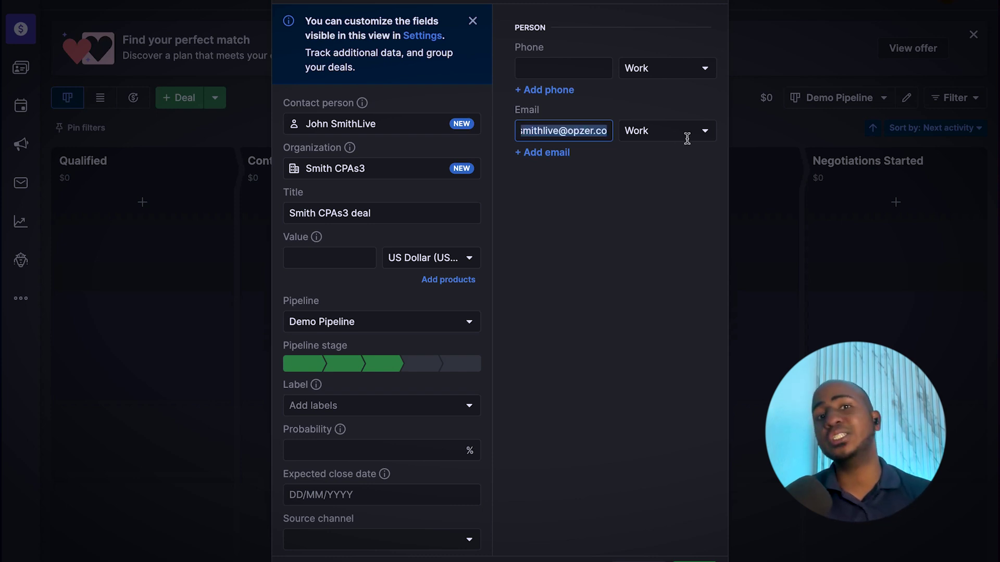
pyautogui.click(629, 253)
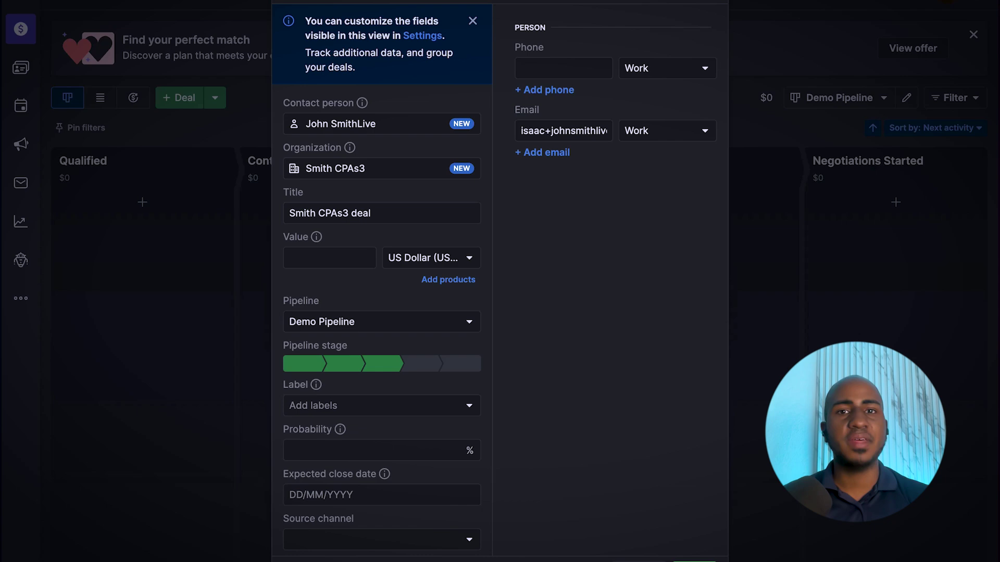
# - Save the Smith CPAs3 deal, dismiss the Zapier review prompt, and begin adding products
pyautogui.click(694, 561)
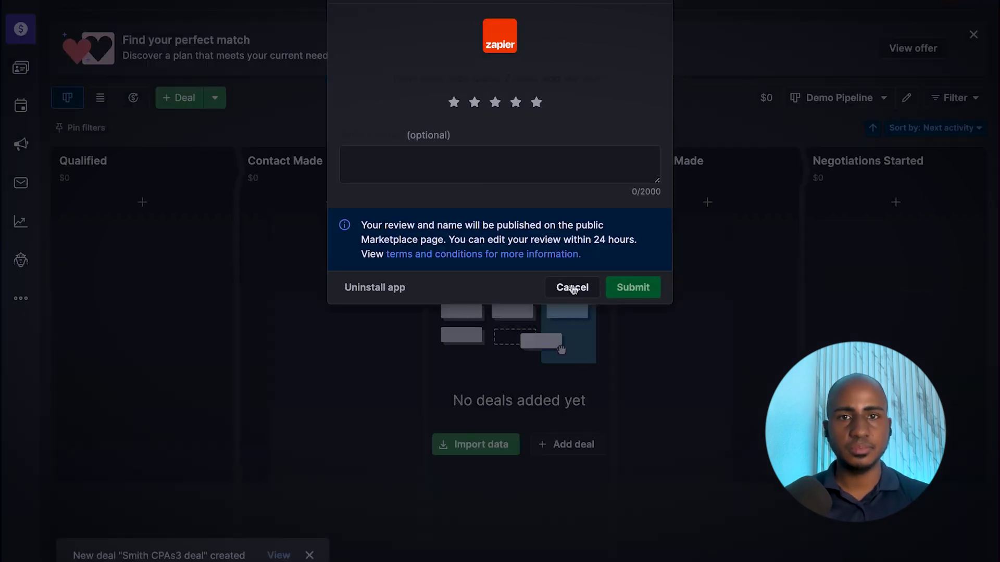
pyautogui.click(573, 290)
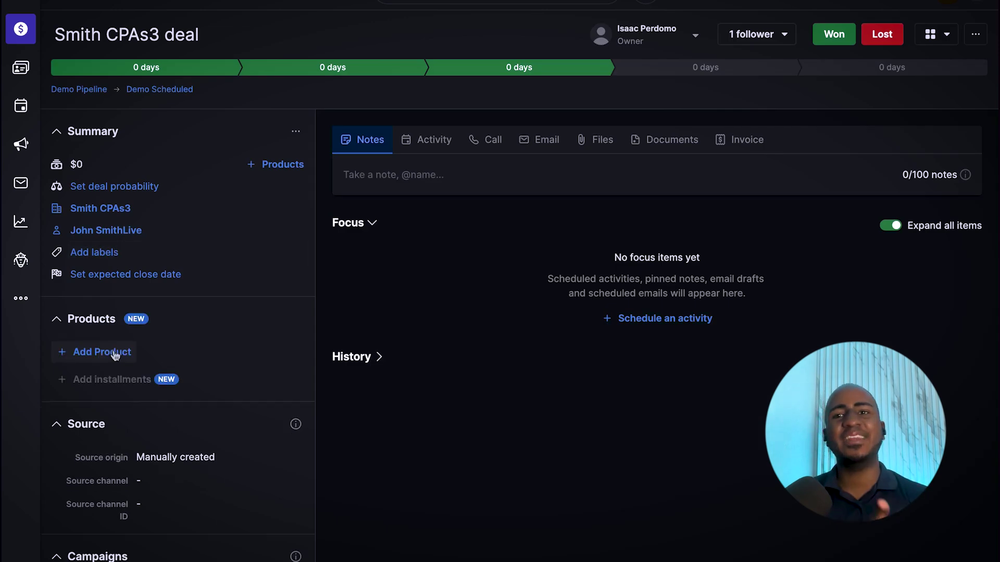
pyautogui.click(115, 354)
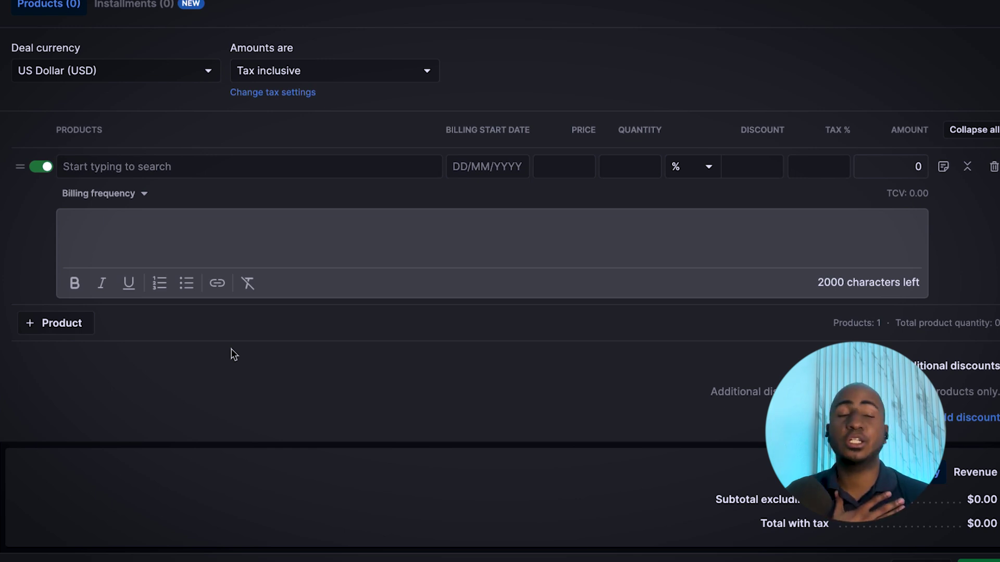
# - Add Sample A with quantity 3 and Sample B with quantity 1 to the deal
pyautogui.click(311, 172)
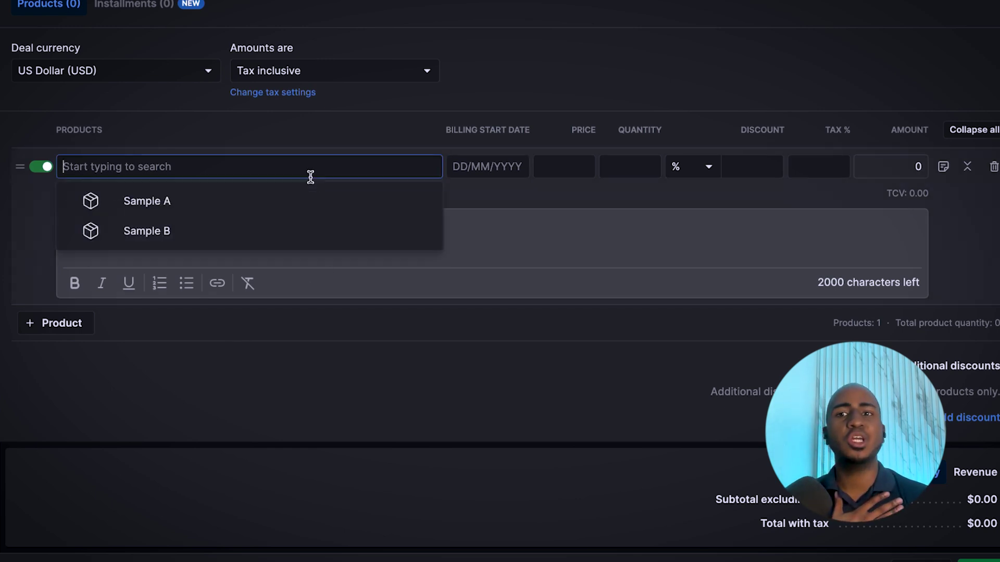
pyautogui.click(275, 200)
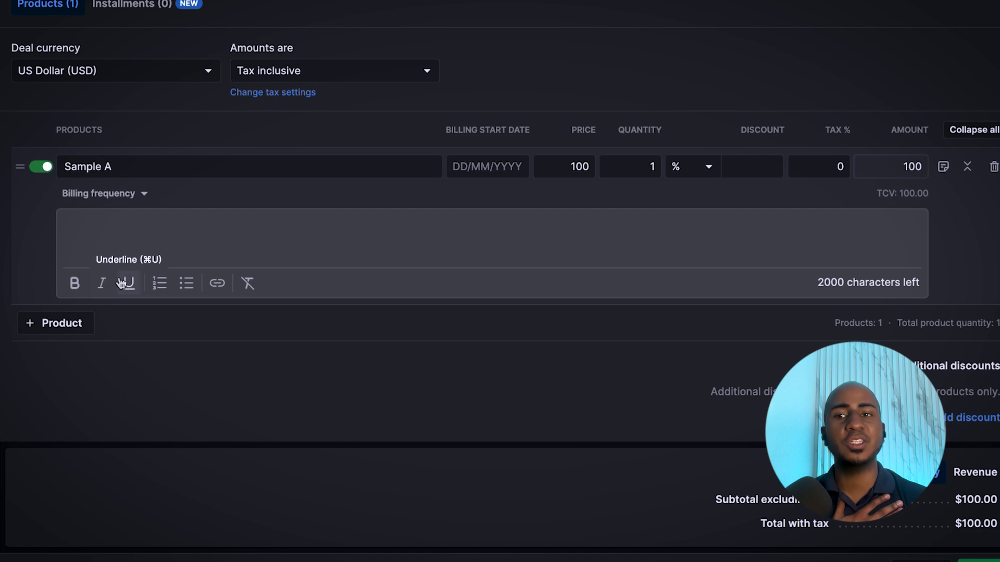
pyautogui.click(78, 324)
pyautogui.click(135, 324)
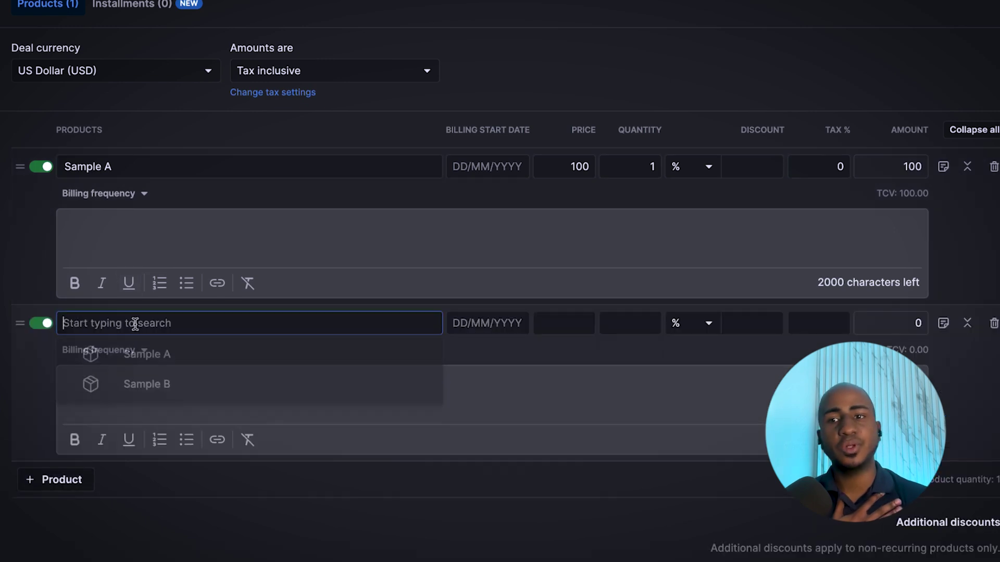
pyautogui.click(156, 386)
pyautogui.click(642, 167)
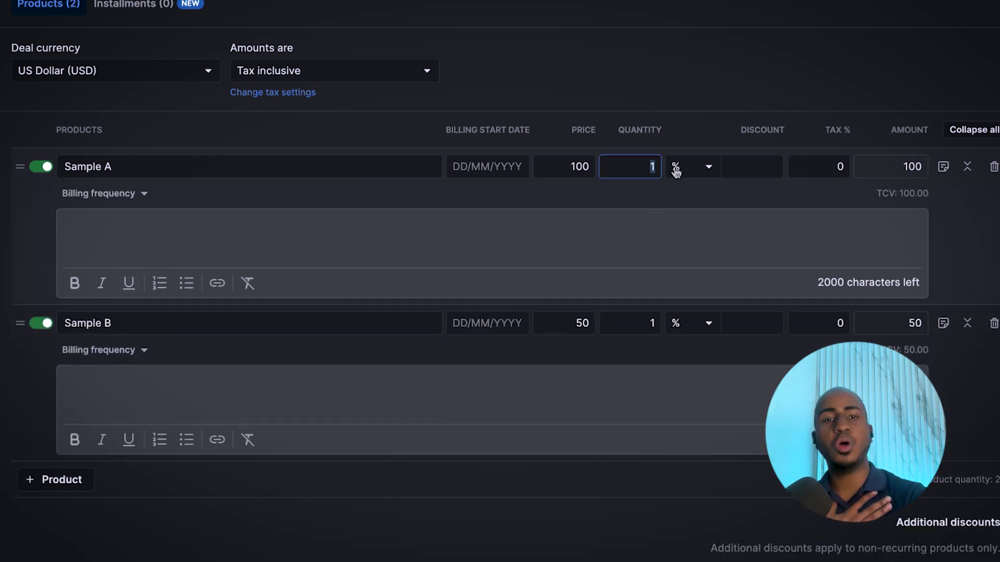
pyautogui.write('3')
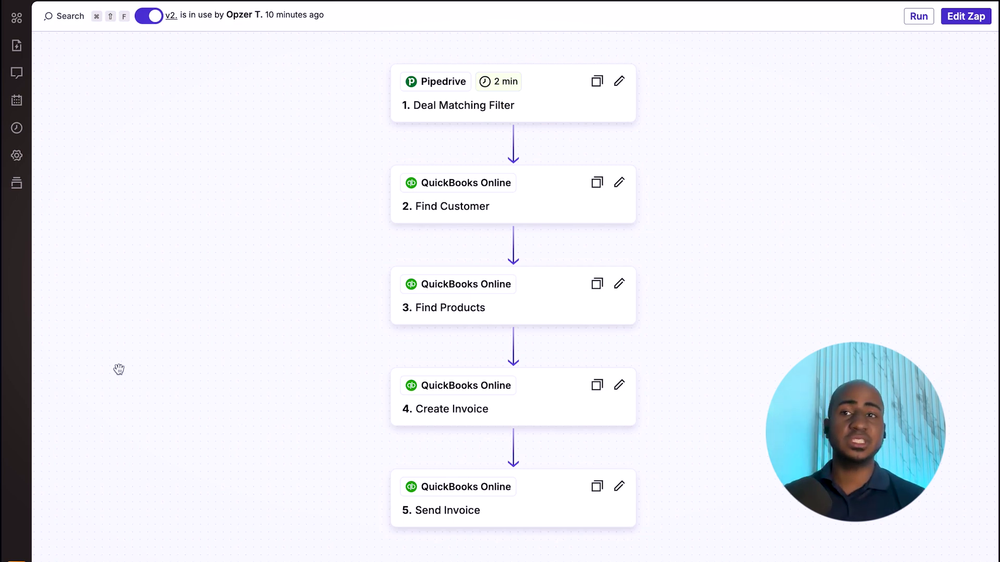
# - Refresh Zapier's zap runs list to show the one successful 4-task run
pyautogui.moveTo(1, 367)
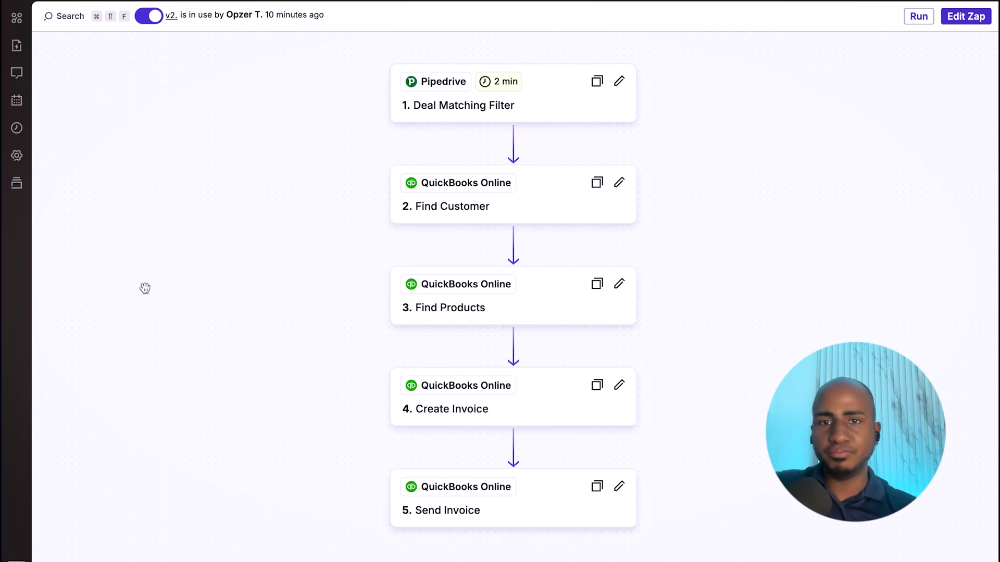
pyautogui.moveTo(2, 271)
pyautogui.click(81, 127)
pyautogui.write('gm')
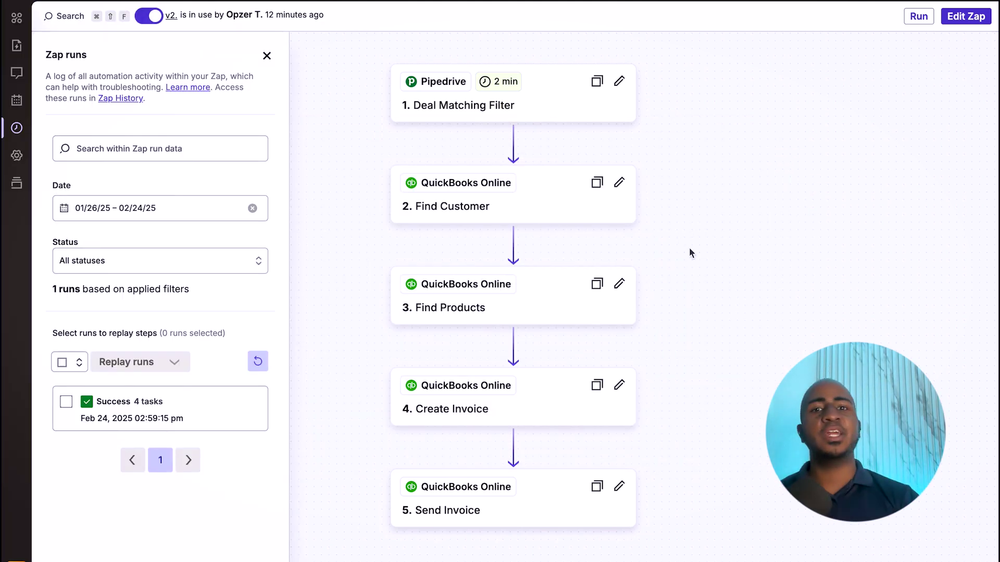
pyautogui.click(256, 363)
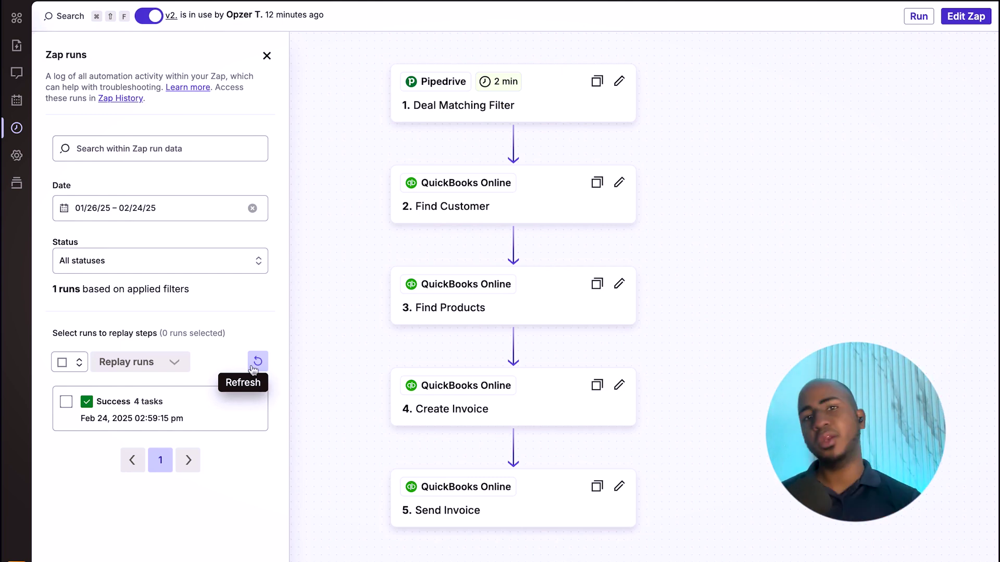
# - Open the Invoice 1003 email in Gmail and preview its attached invoice PDF
pyautogui.moveTo(3, 209)
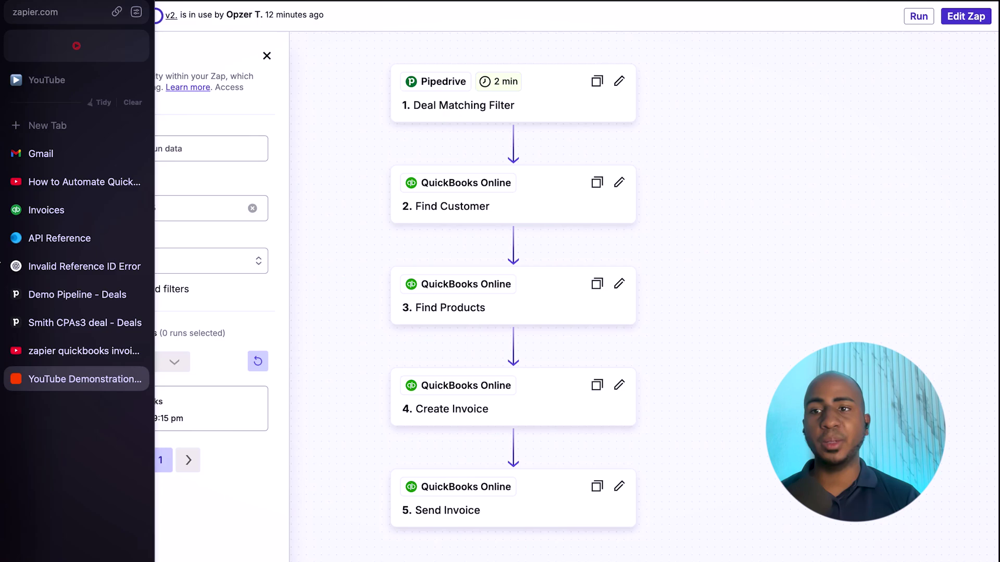
pyautogui.click(74, 154)
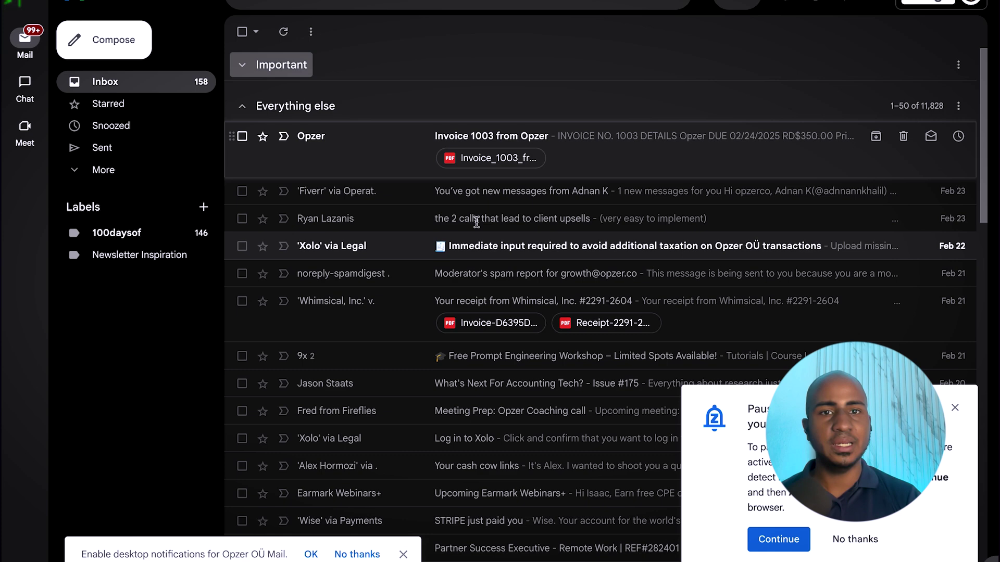
pyautogui.press('Return')
pyautogui.scroll(-3, 561, 211)
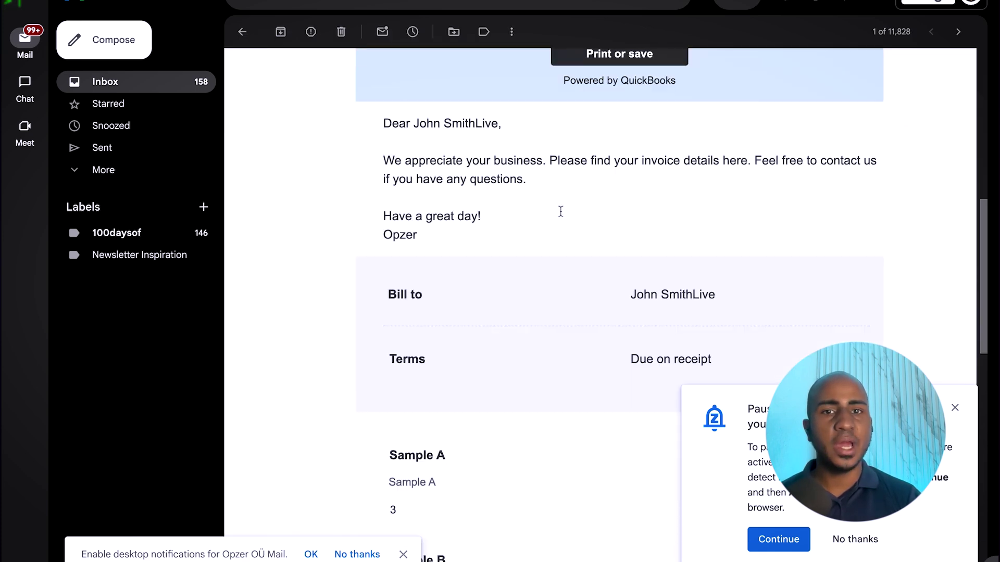
pyautogui.scroll(-10, 561, 211)
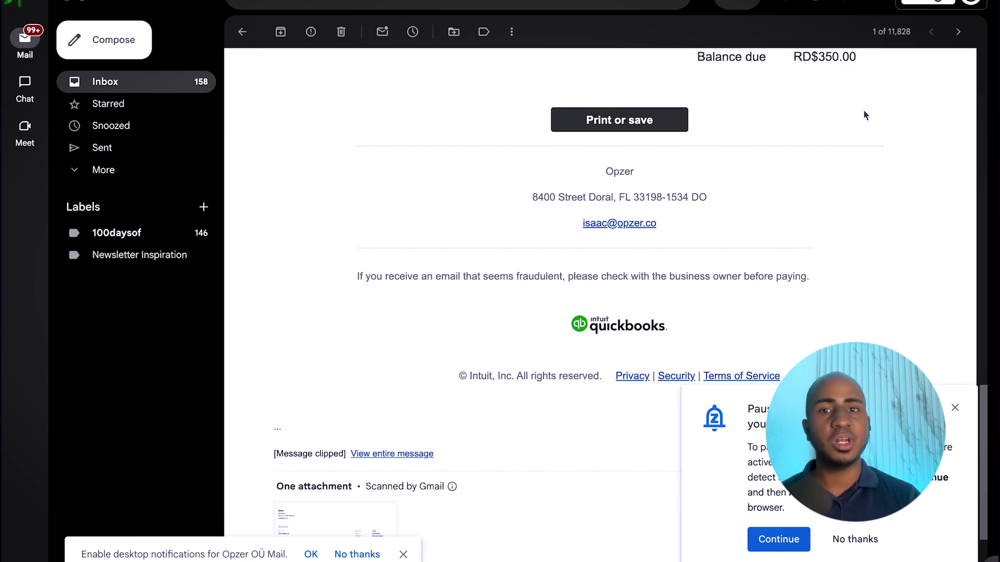
pyautogui.scroll(5, 636, 183)
pyautogui.scroll(-2, 625, 166)
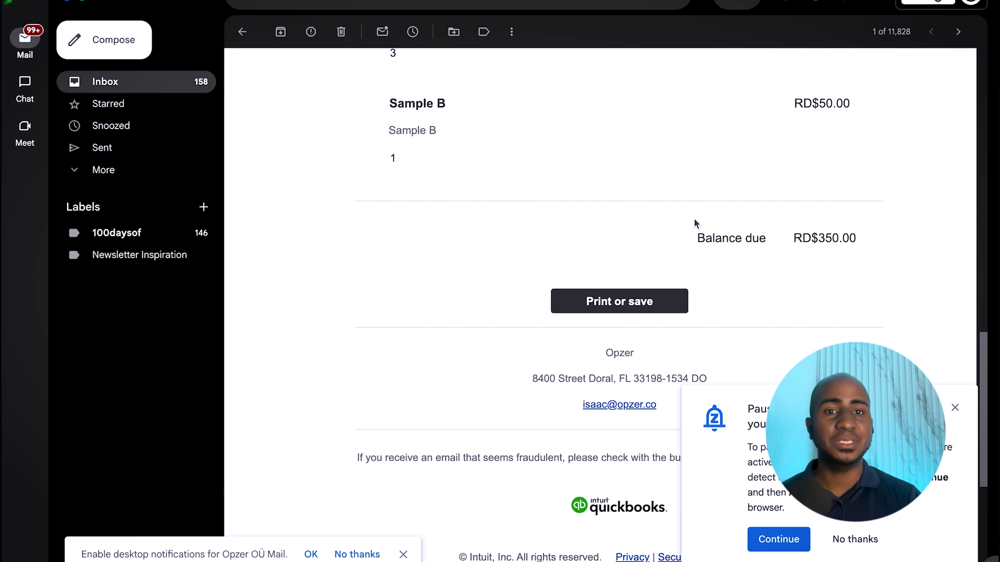
pyautogui.scroll(-6, 389, 371)
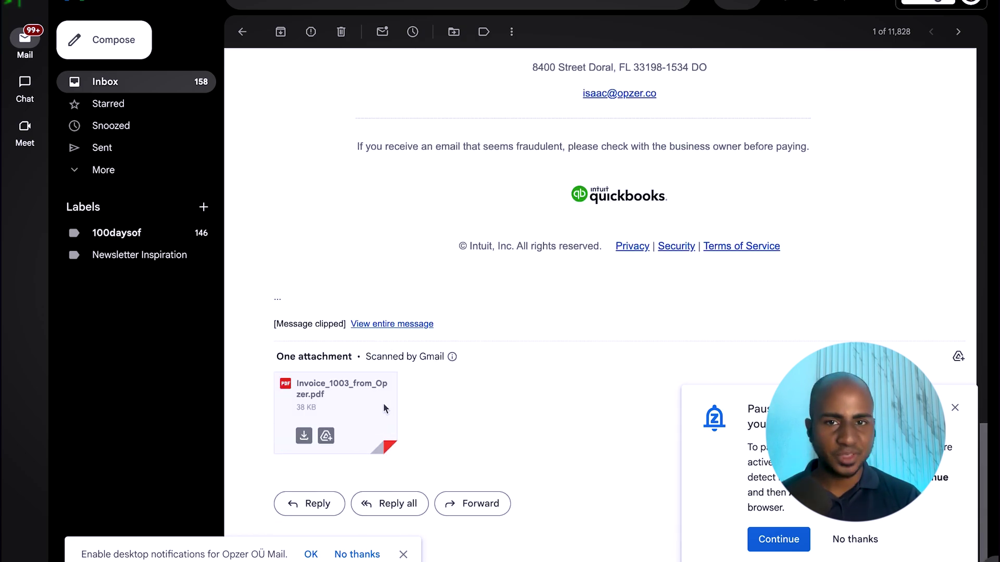
pyautogui.click(384, 408)
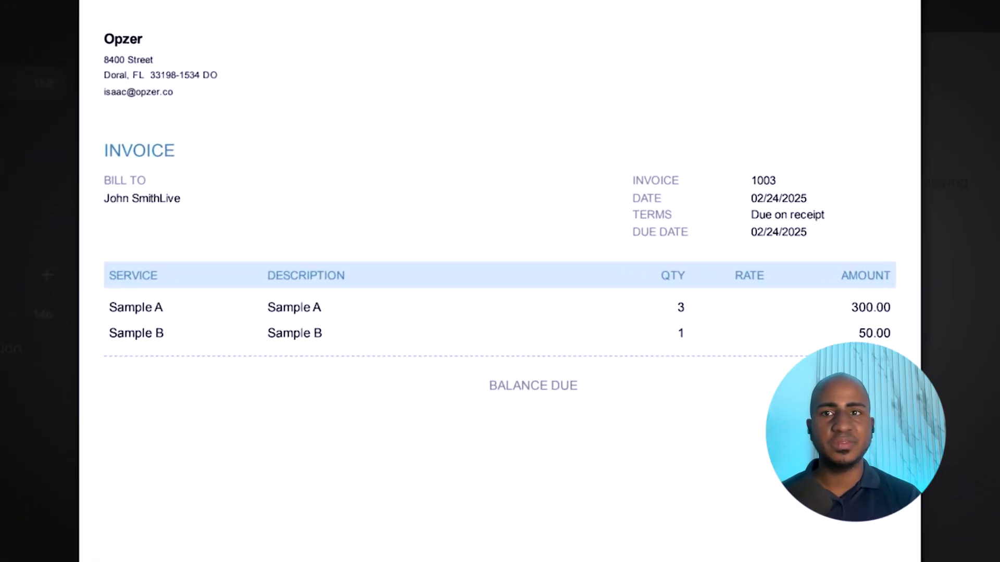
pyautogui.press('Escape')
# - Expand the email's full sender and recipient details and select the recipient address
pyautogui.scroll(10, 473, 290)
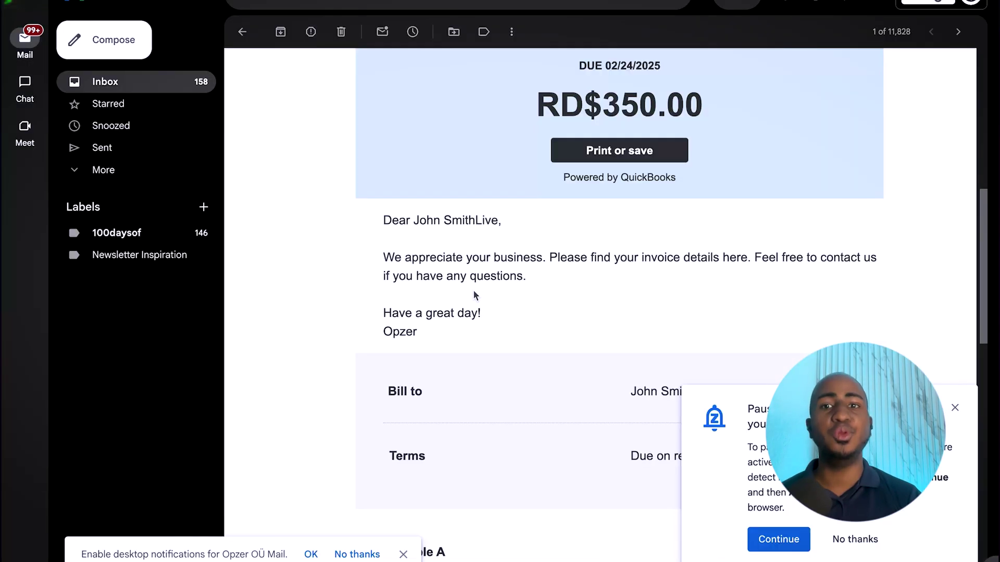
pyautogui.scroll(8, 474, 290)
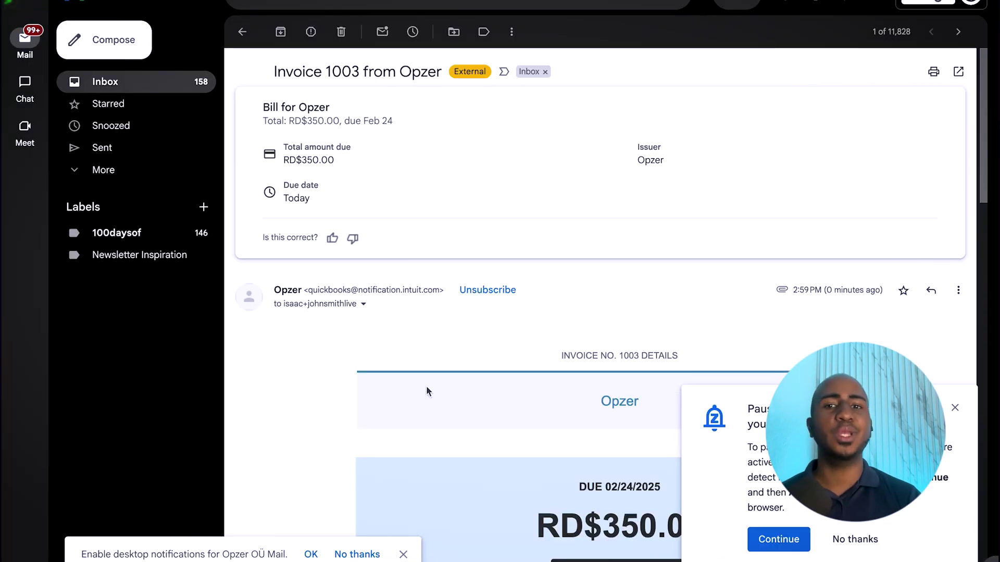
pyautogui.click(363, 305)
pyautogui.moveTo(573, 365); pyautogui.dragTo(431, 363)
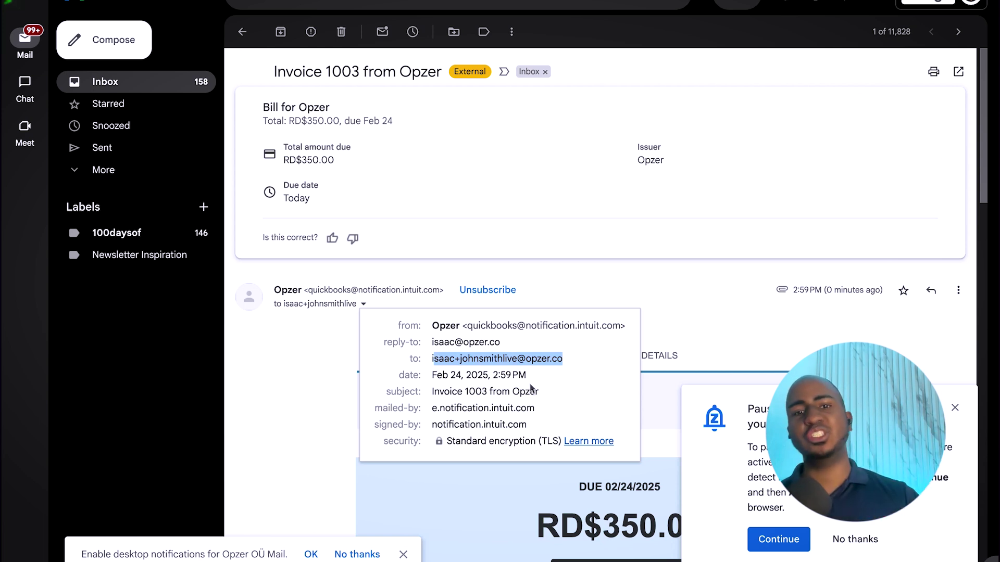
pyautogui.moveTo(2, 427)
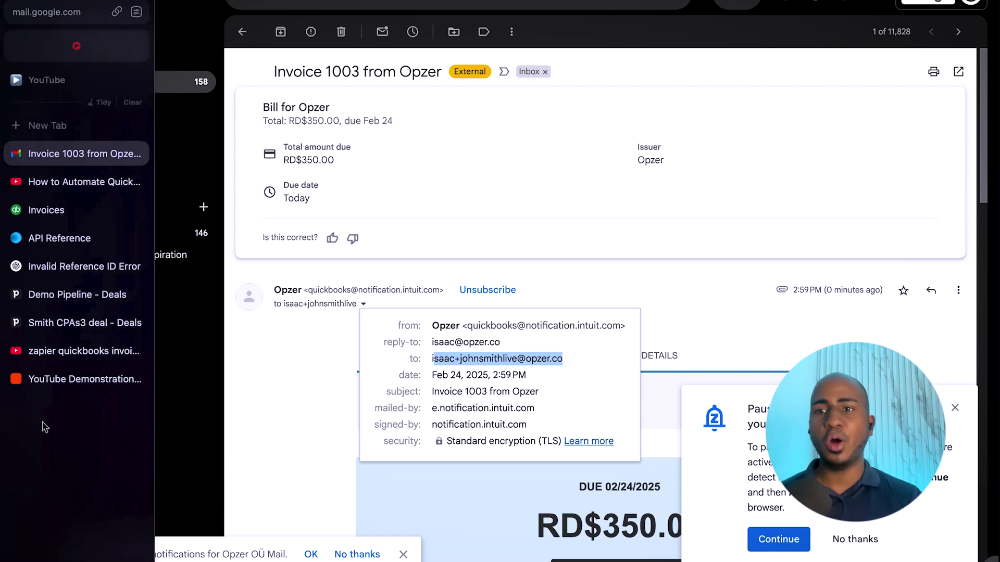
# - Confirm the Pipedrive Demo Pipeline board is empty, then switch to QuickBooks Invoices
pyautogui.click(61, 301)
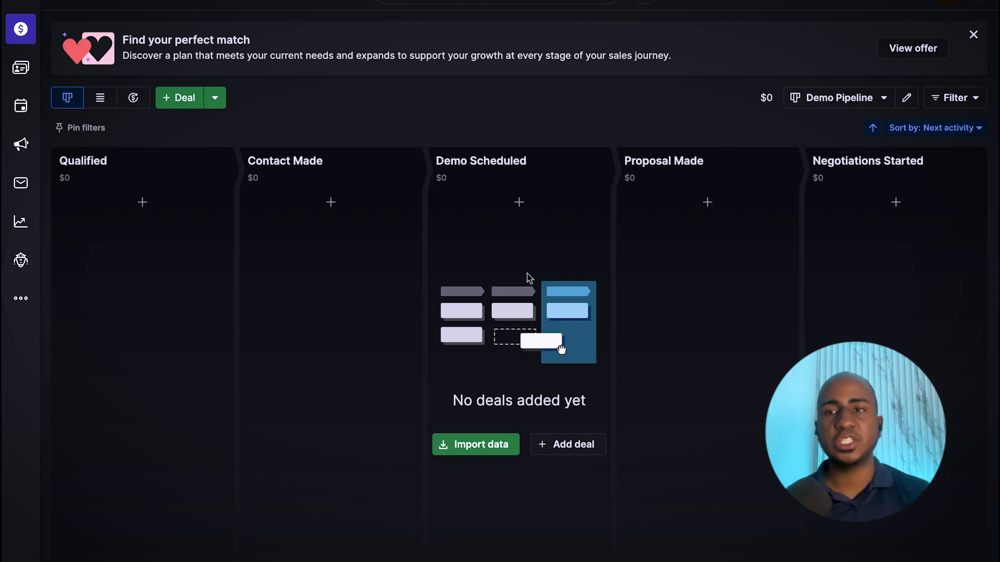
pyautogui.moveTo(43, 320)
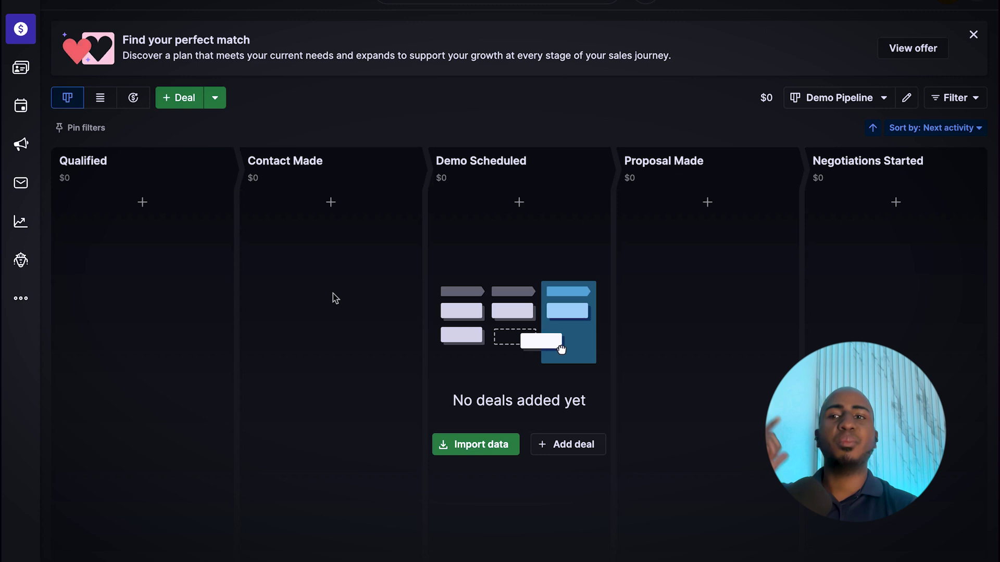
pyautogui.moveTo(1, 210)
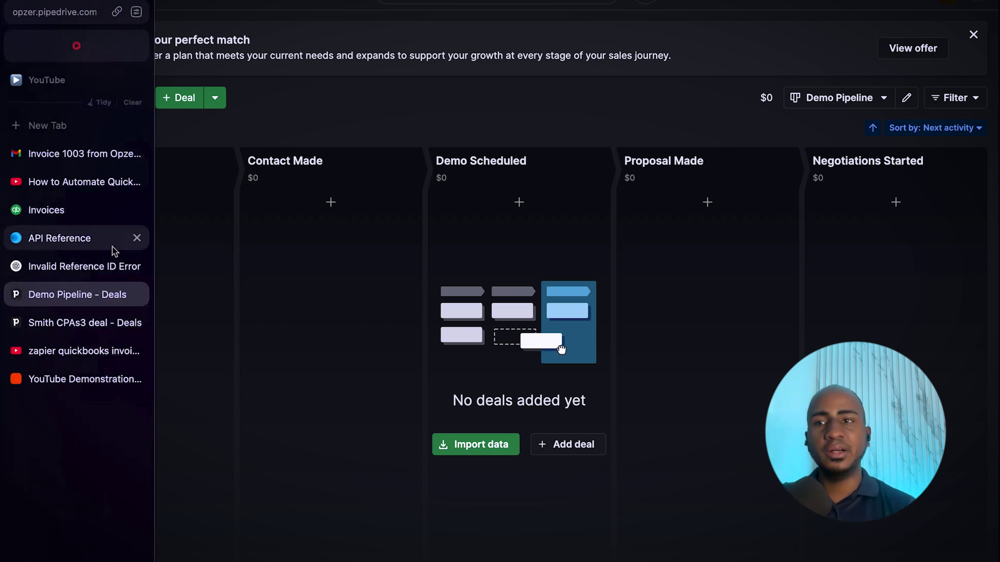
pyautogui.click(78, 216)
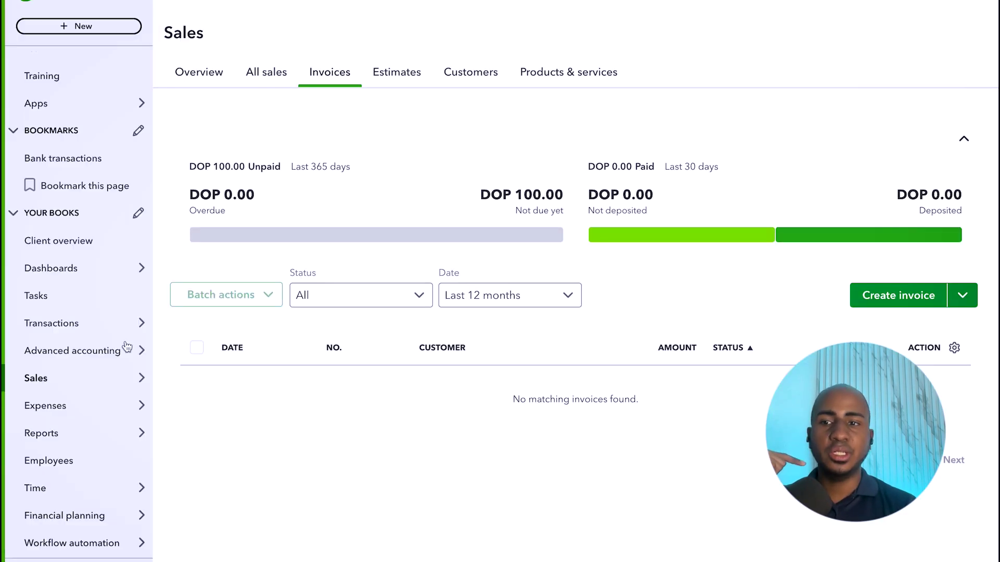
# - Open QuickBooks' Products & services list from the Sales menu
pyautogui.moveTo(132, 409)
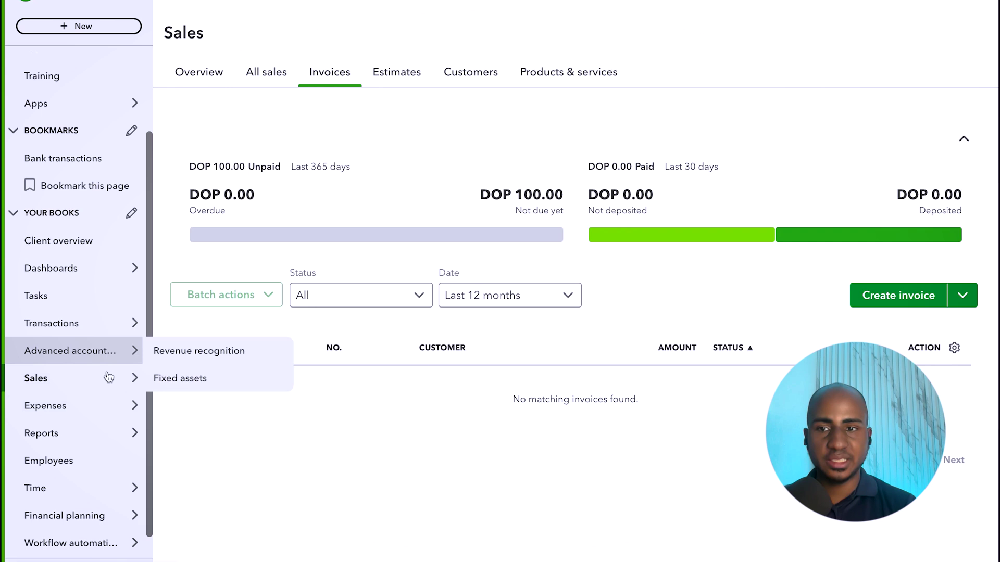
pyautogui.moveTo(104, 378)
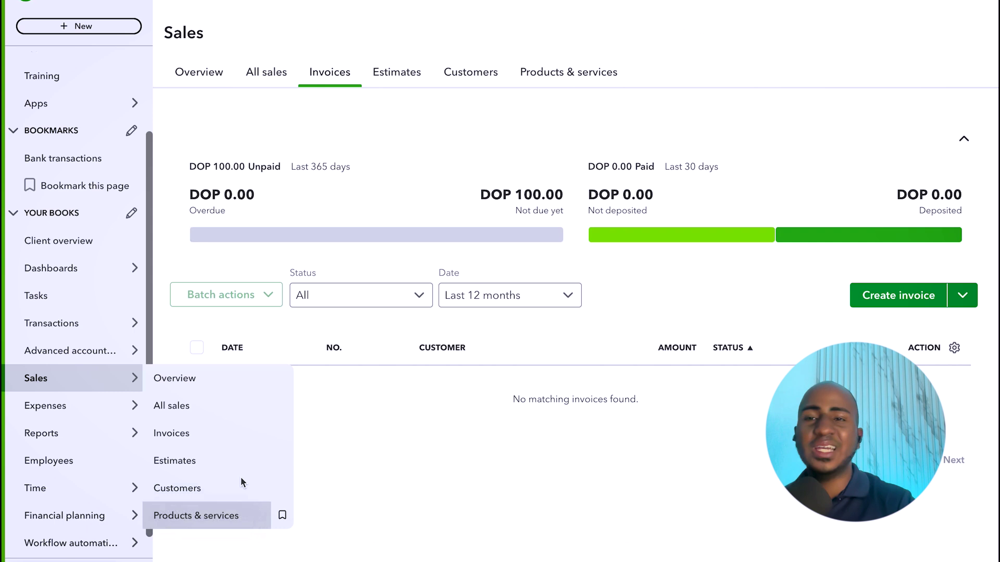
pyautogui.click(200, 517)
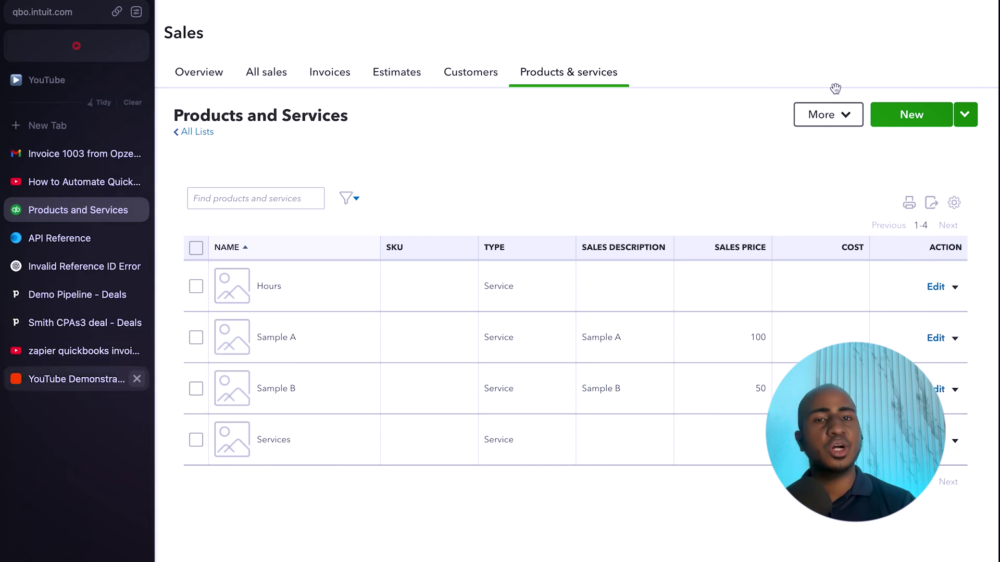
# - Review the trigger's Deal D test record, including its person, organisation and product fields
pyautogui.hotkey('ctrl', 'Tab')
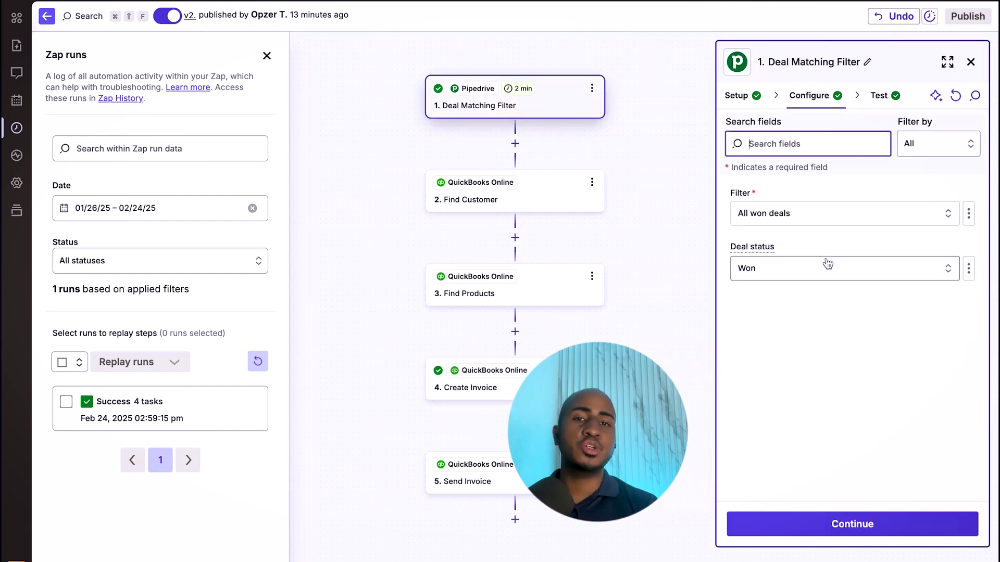
pyautogui.click(882, 107)
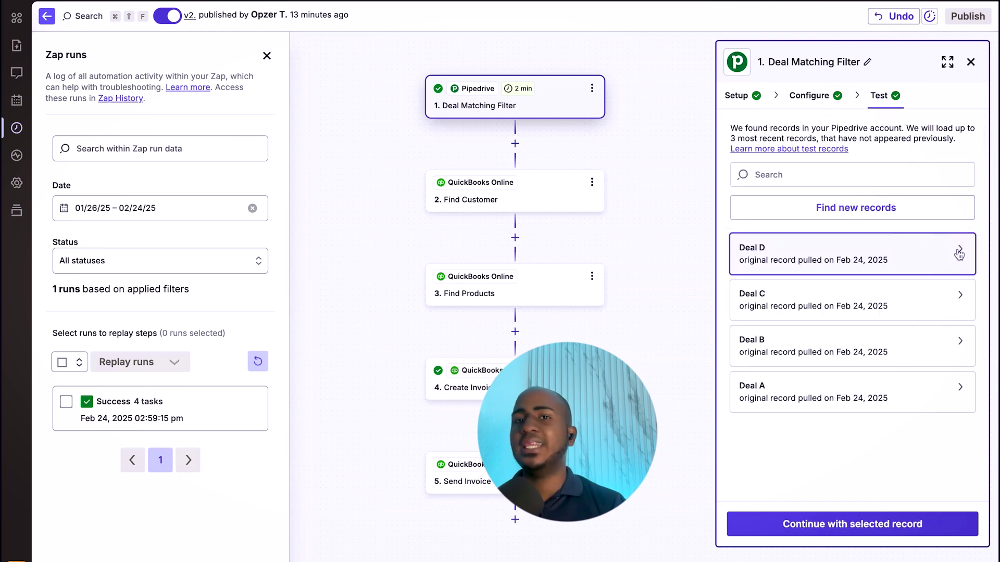
pyautogui.click(960, 251)
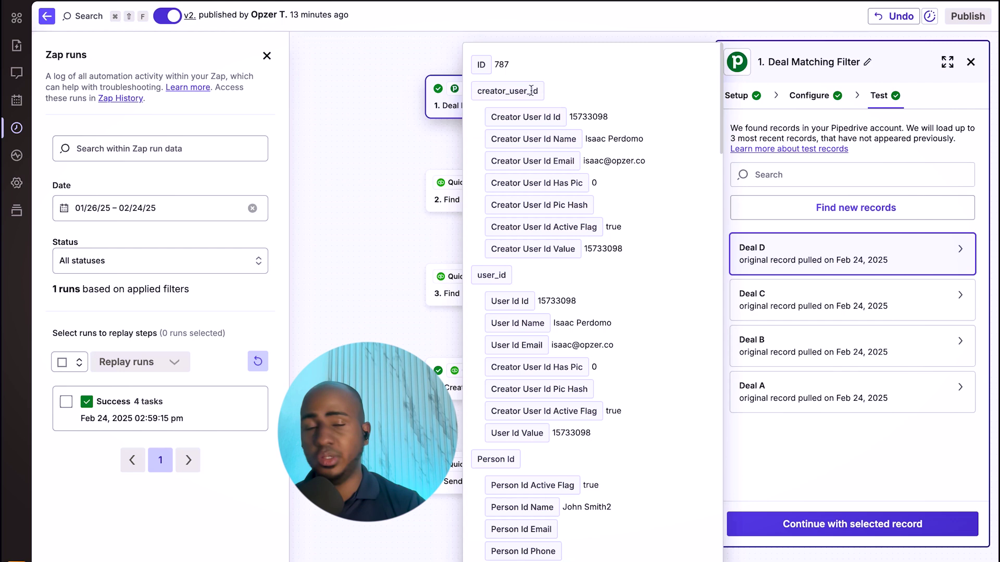
pyautogui.scroll(-2, 521, 93)
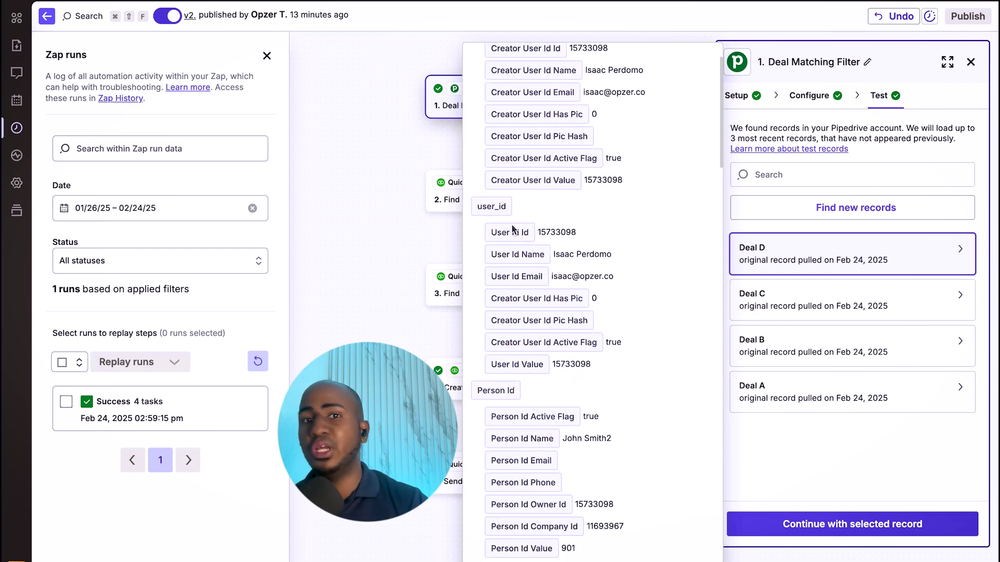
pyautogui.scroll(-4, 513, 229)
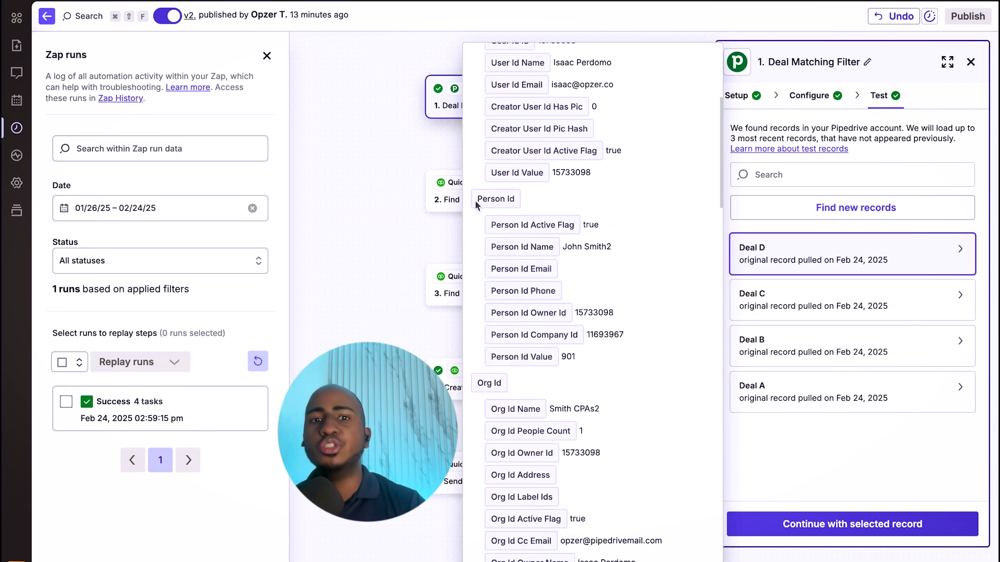
pyautogui.moveTo(476, 203); pyautogui.dragTo(520, 202)
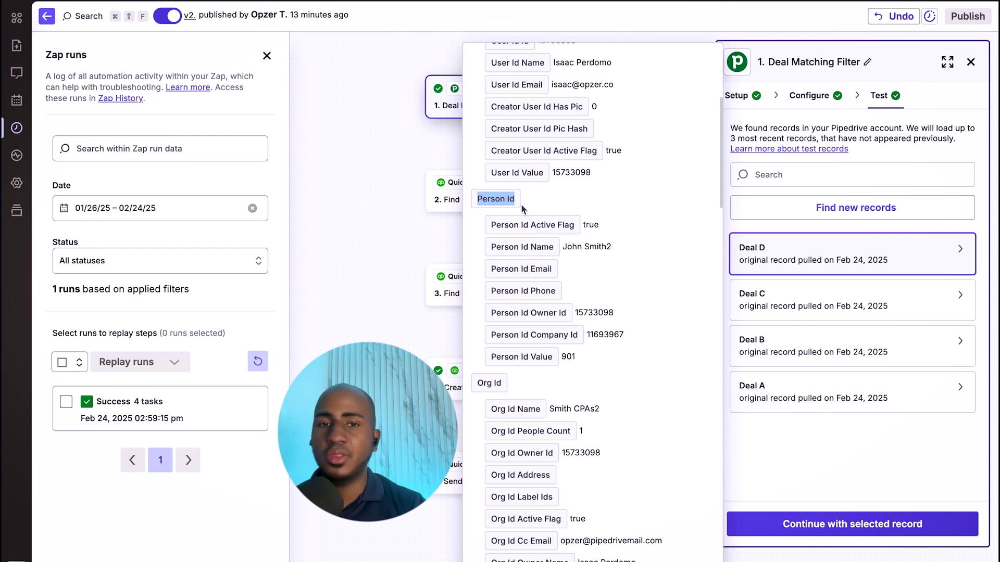
pyautogui.scroll(-6, 521, 205)
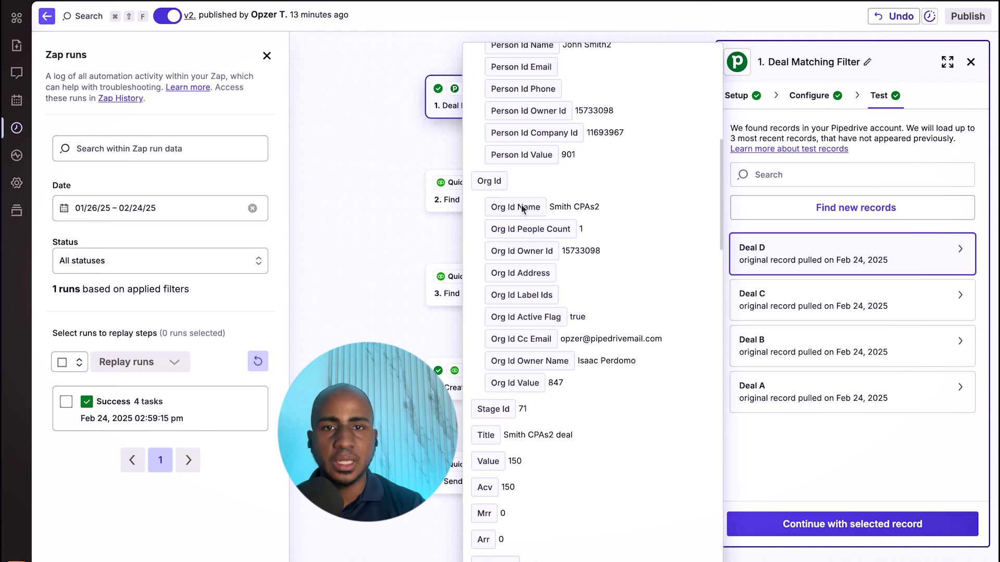
pyautogui.scroll(-7, 504, 163)
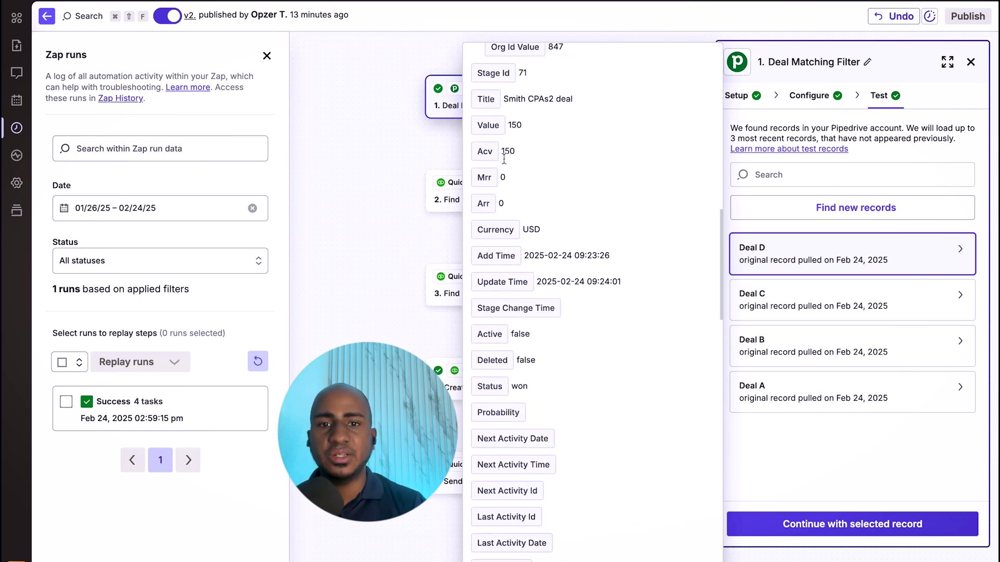
pyautogui.scroll(-20, 504, 164)
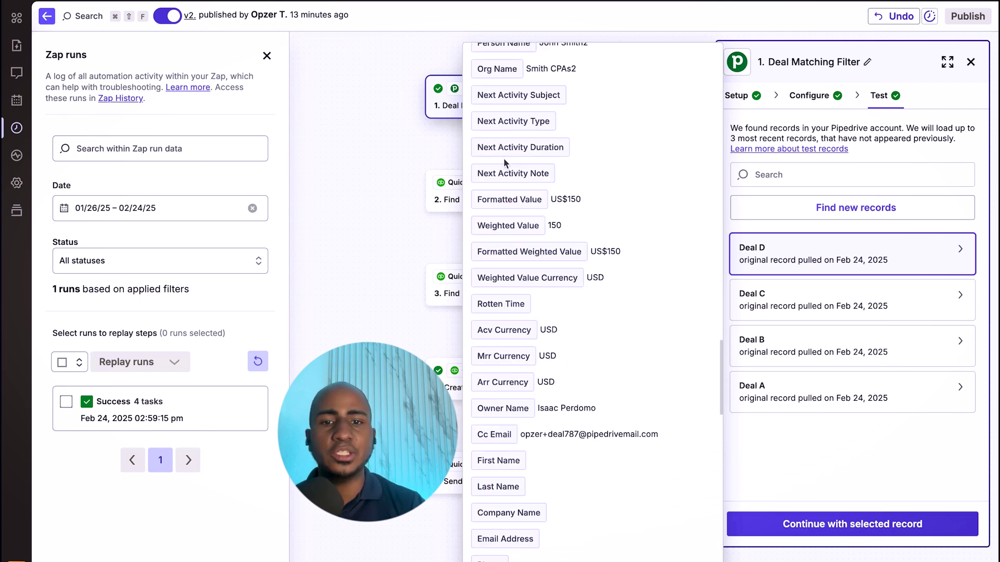
pyautogui.scroll(-18, 504, 164)
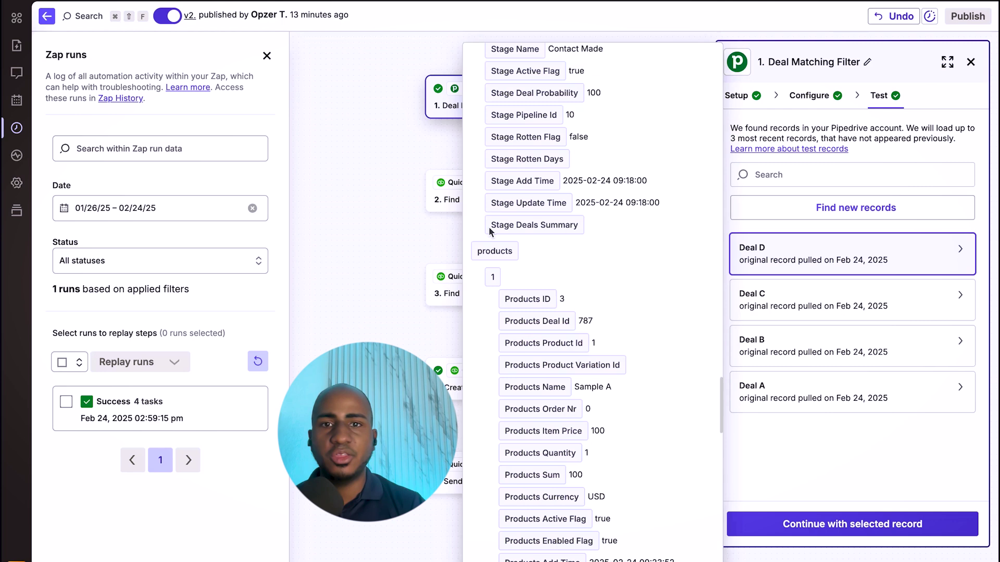
pyautogui.scroll(-1, 488, 229)
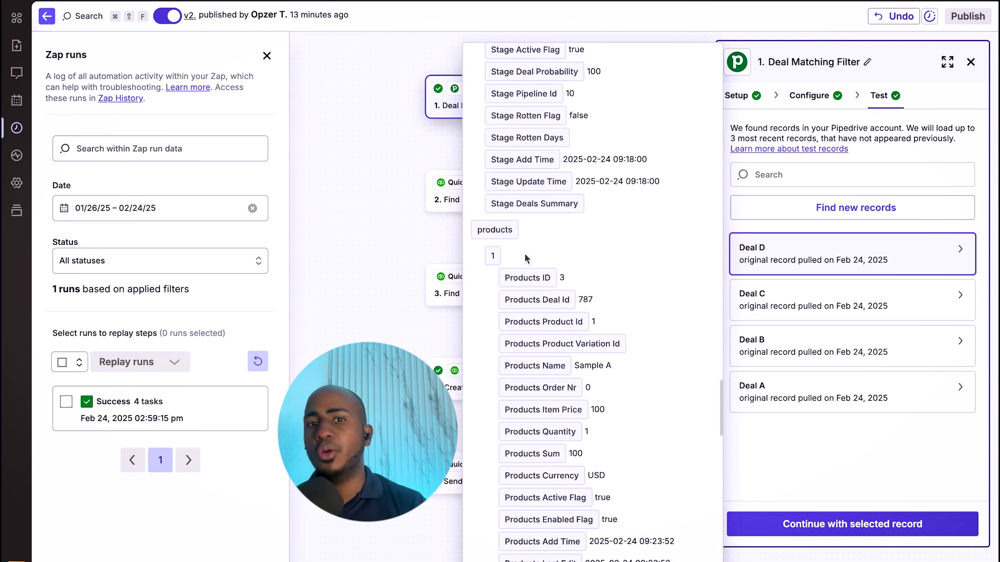
pyautogui.click(389, 276)
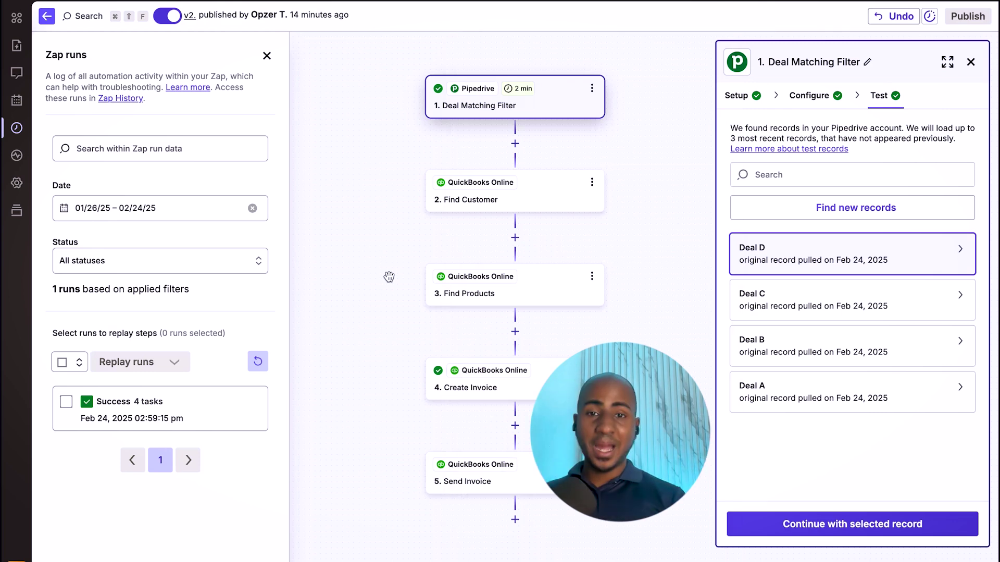
# - Review Create Invoice line items mapped to product IDs 8,9, names Sample A,Sample B, quantities 1,1
pyautogui.click(489, 392)
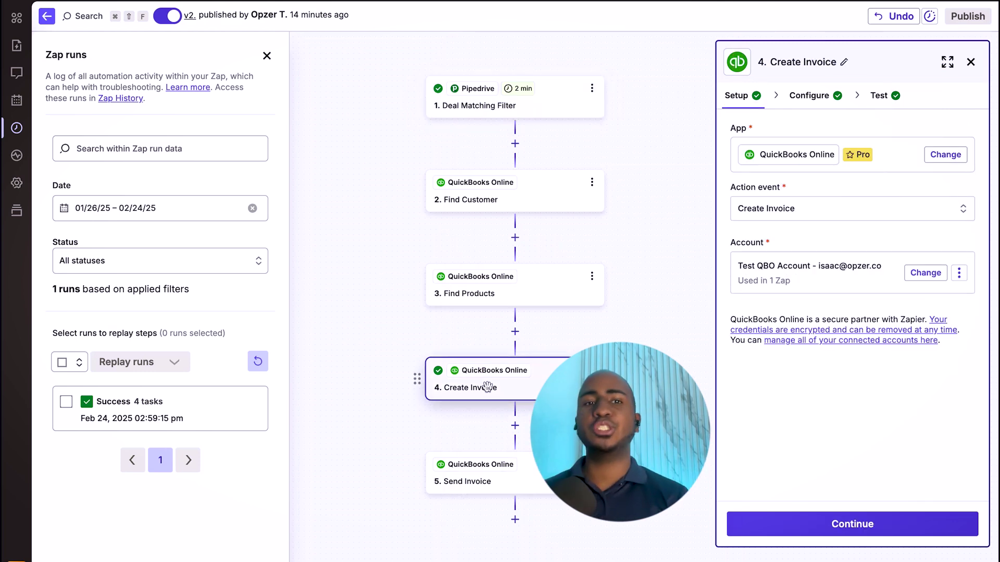
pyautogui.click(808, 99)
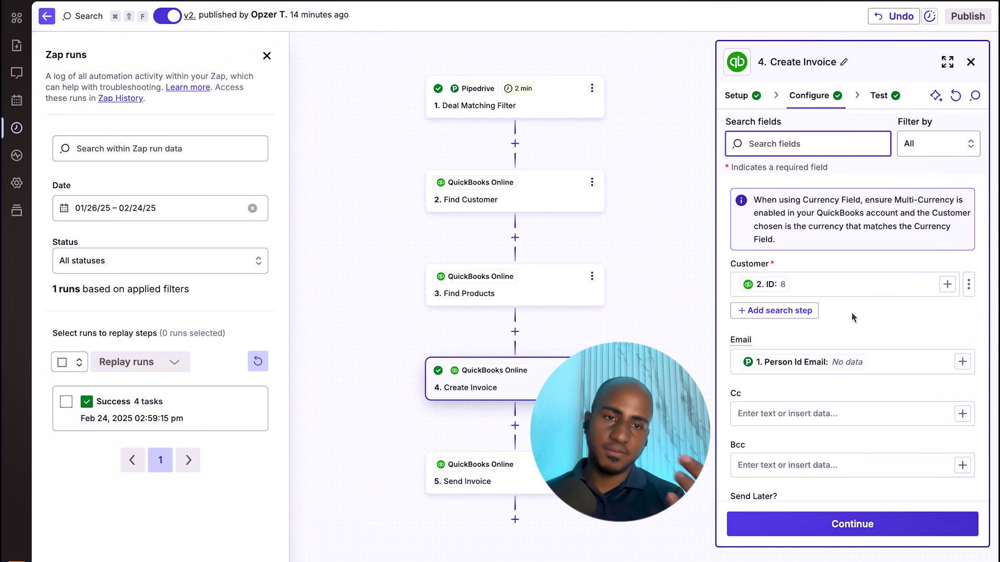
pyautogui.click(826, 241)
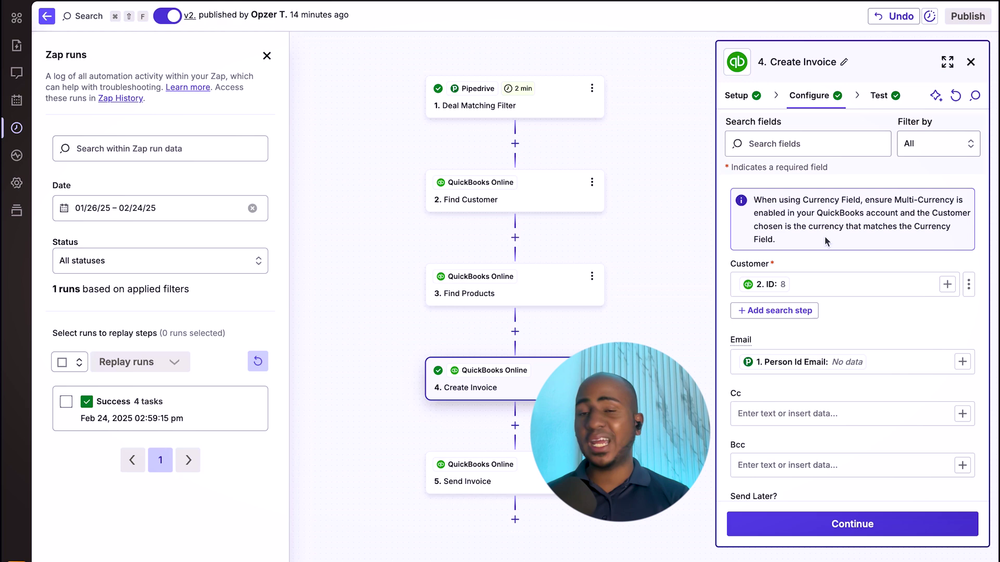
pyautogui.scroll(-15, 836, 314)
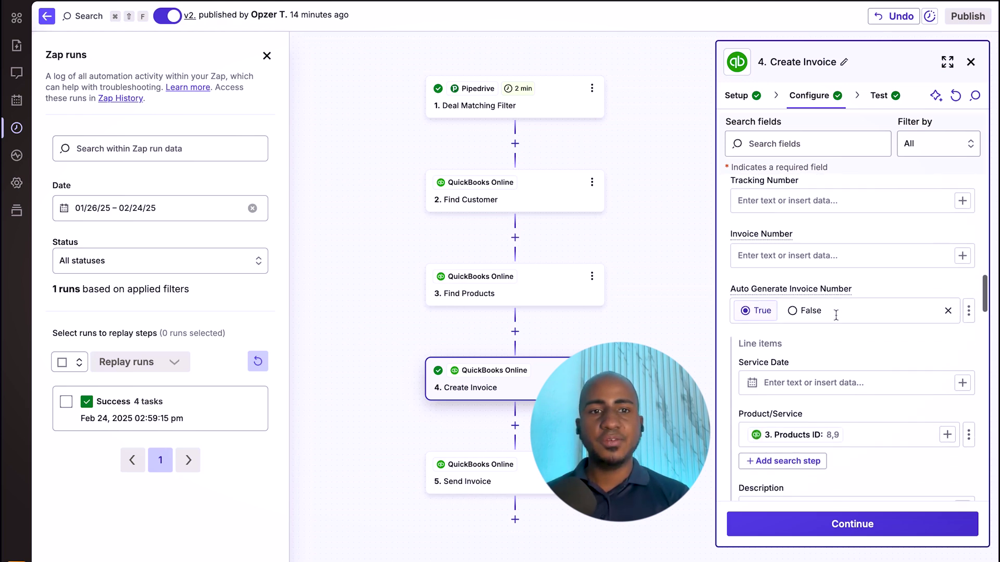
pyautogui.click(860, 342)
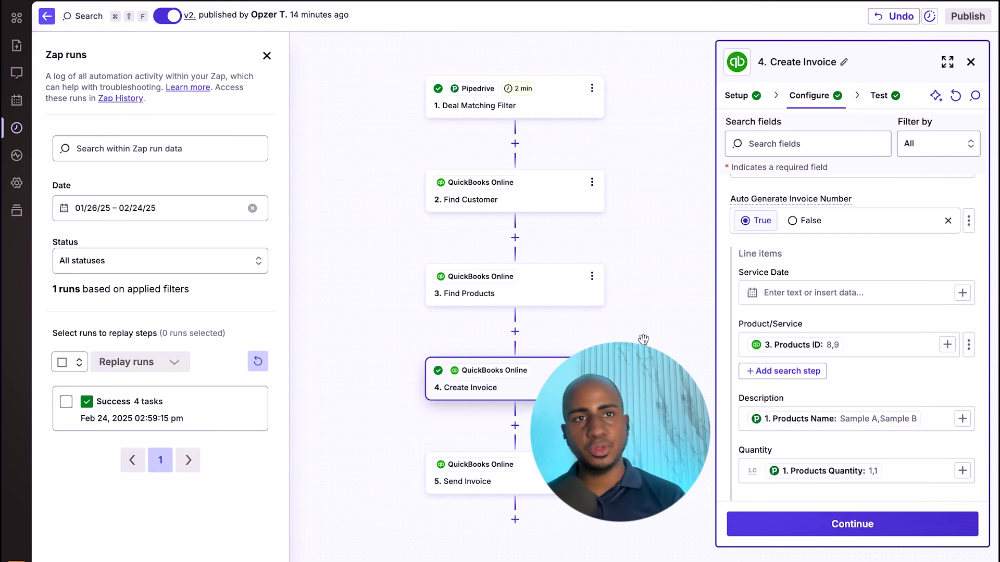
pyautogui.click(503, 195)
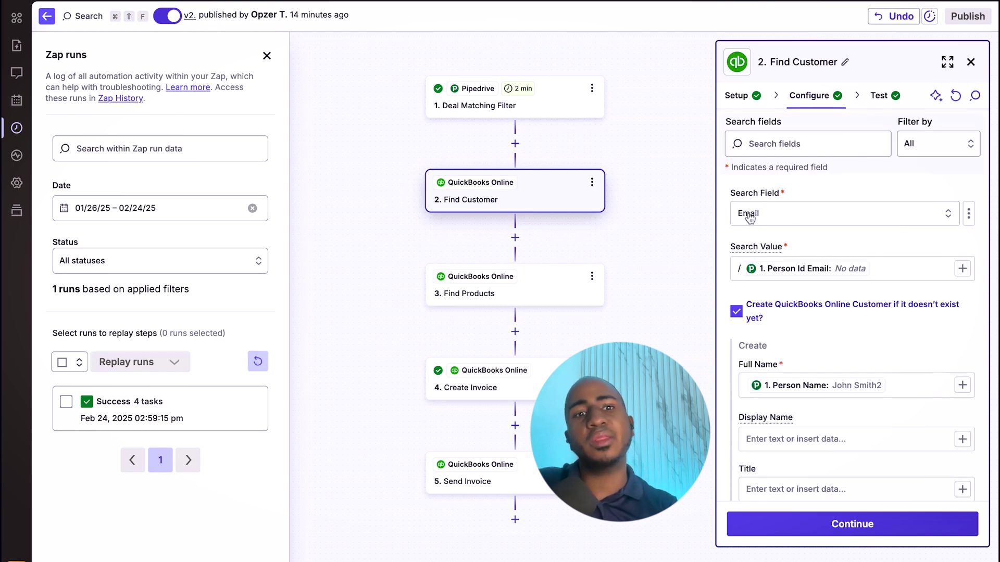
pyautogui.click(738, 268)
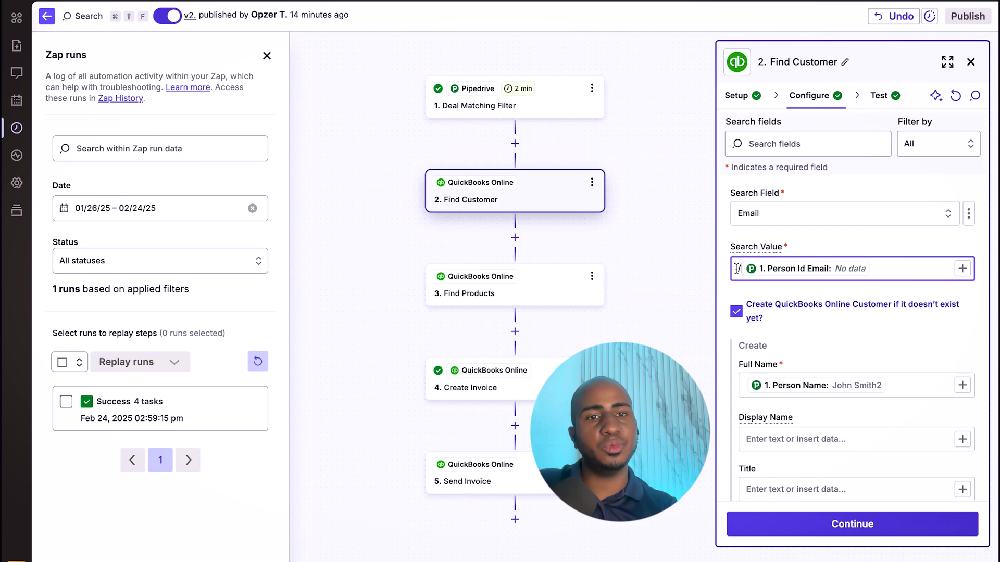
pyautogui.scroll(-2, 770, 250)
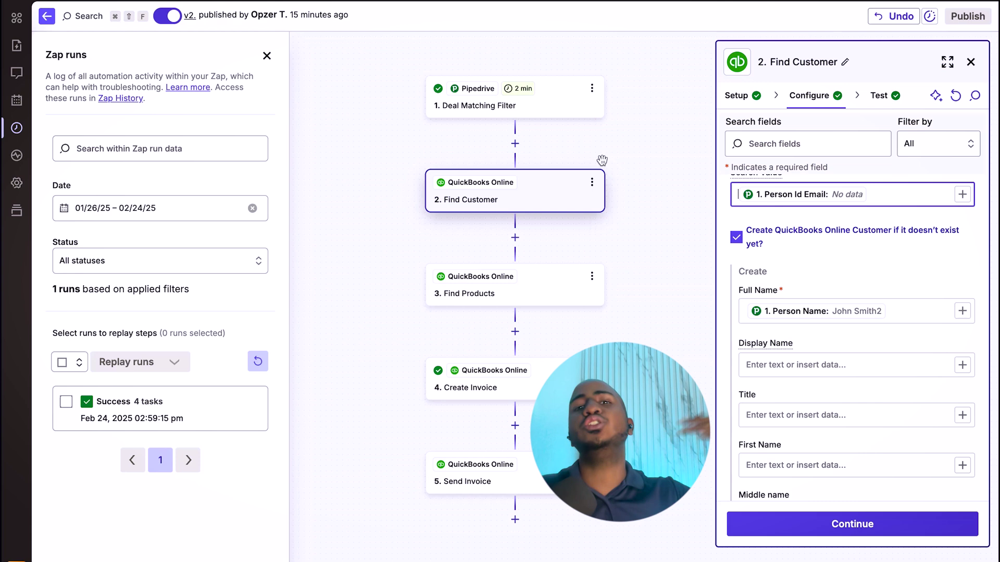
pyautogui.scroll(-1, 602, 160)
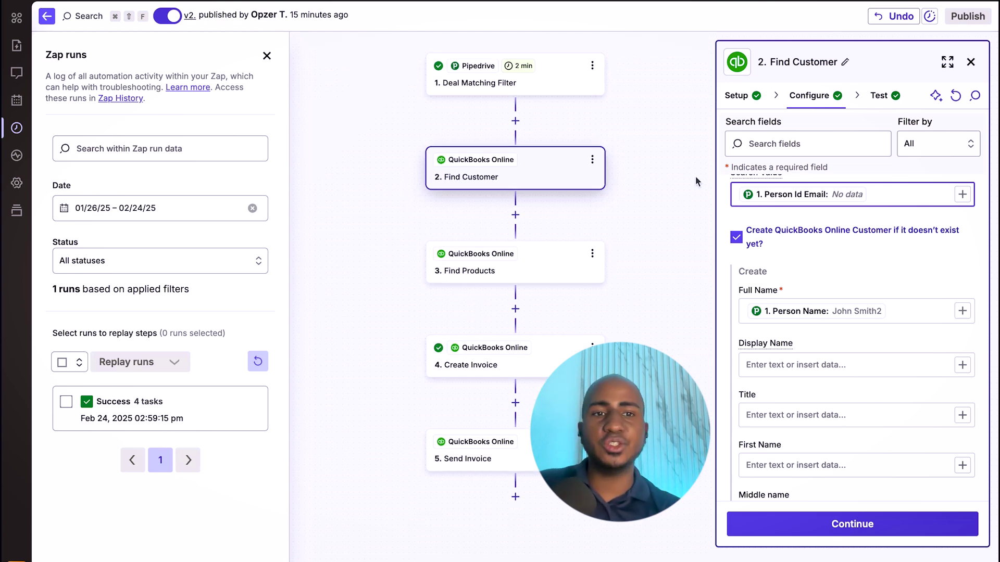
pyautogui.scroll(-3, 793, 240)
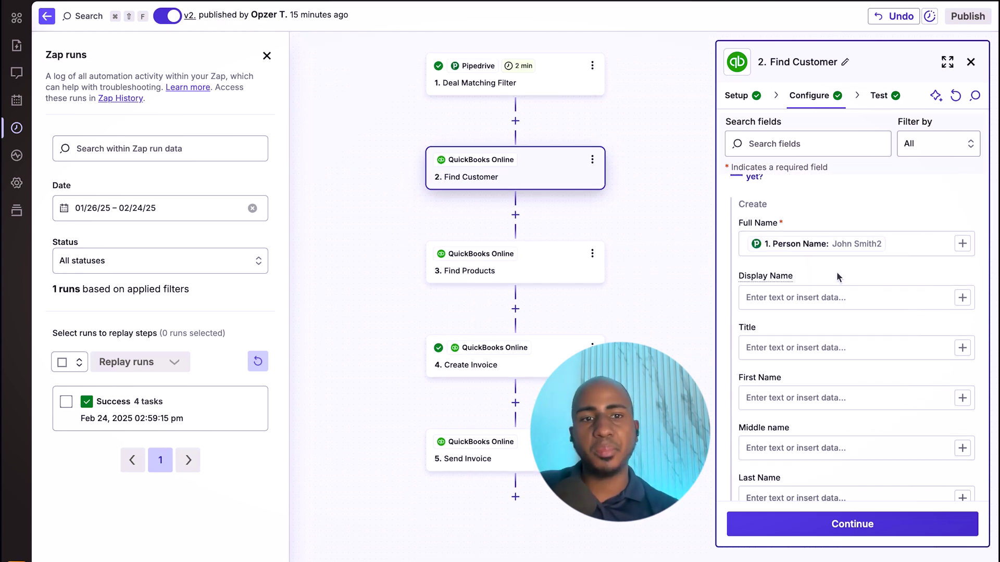
pyautogui.scroll(-5, 839, 279)
pyautogui.scroll(-10, 854, 344)
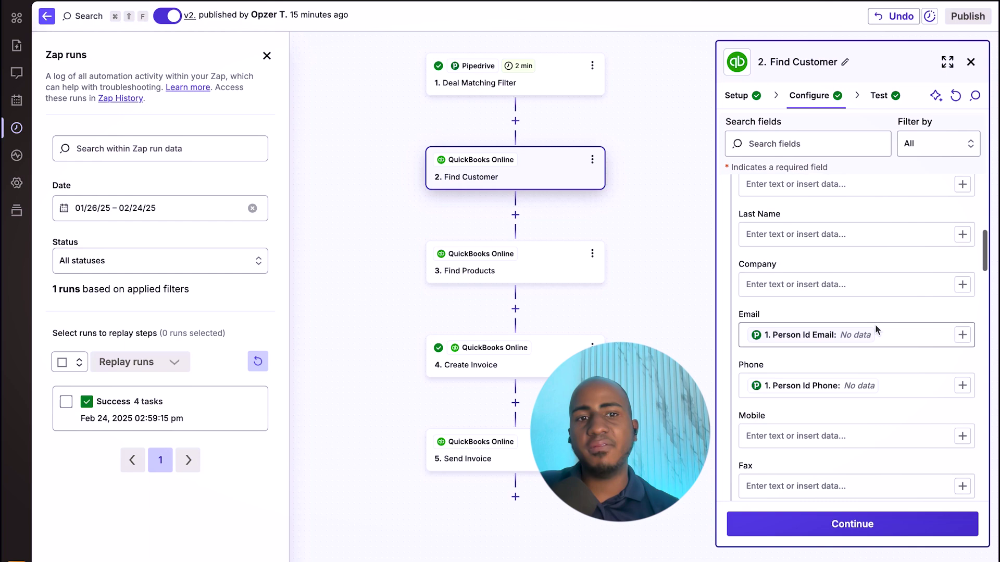
pyautogui.scroll(-10, 821, 357)
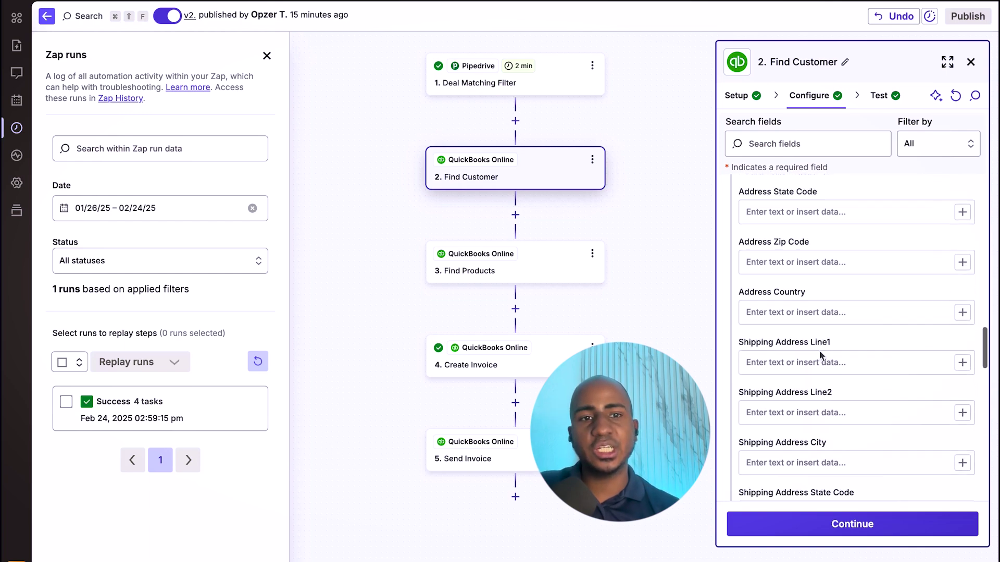
pyautogui.scroll(20, 820, 356)
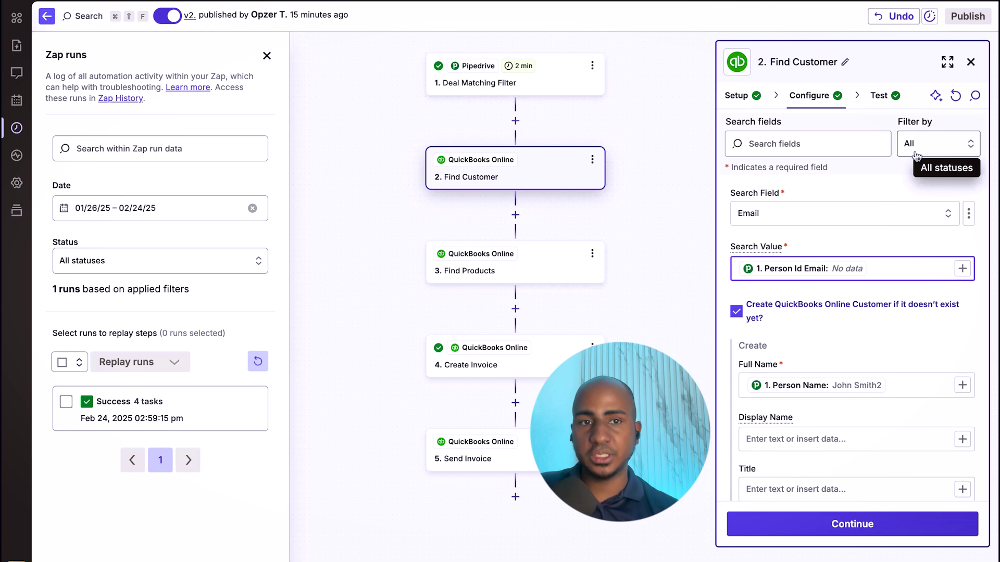
pyautogui.click(780, 370)
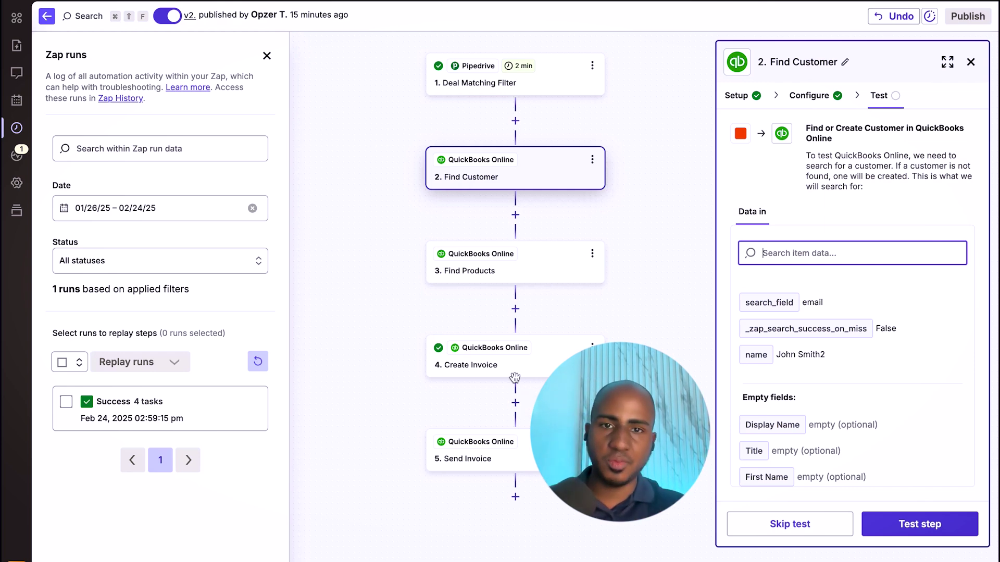
# - Test Find Products with Product Name mapping and no-results option unchanged, returning Sample A and Sample B
pyautogui.click(535, 258)
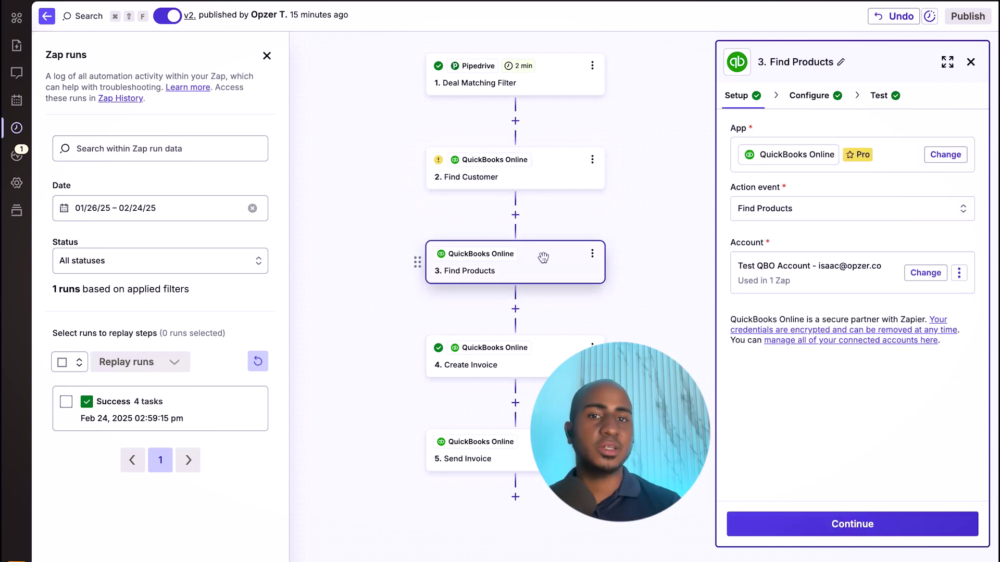
pyautogui.click(815, 100)
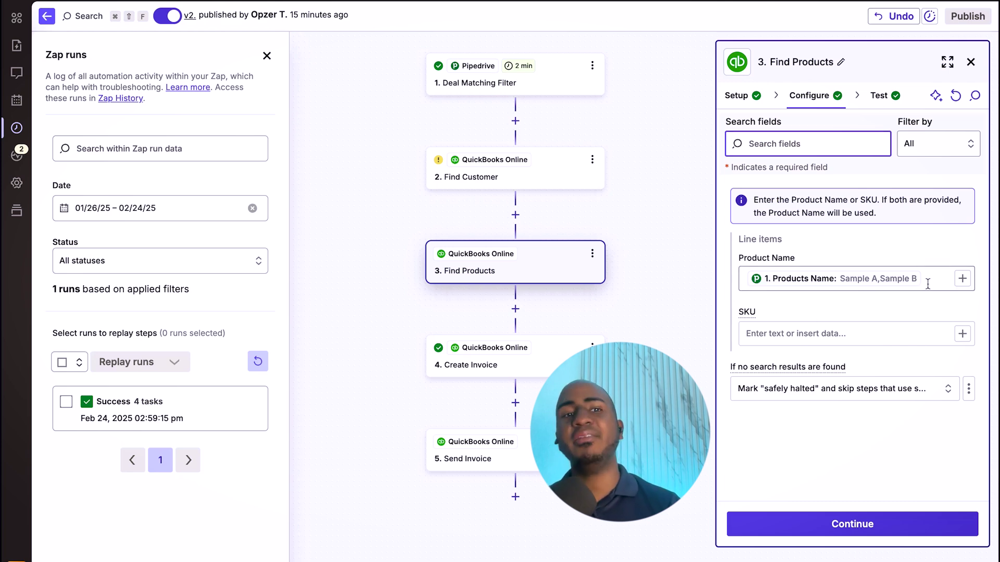
pyautogui.click(767, 277)
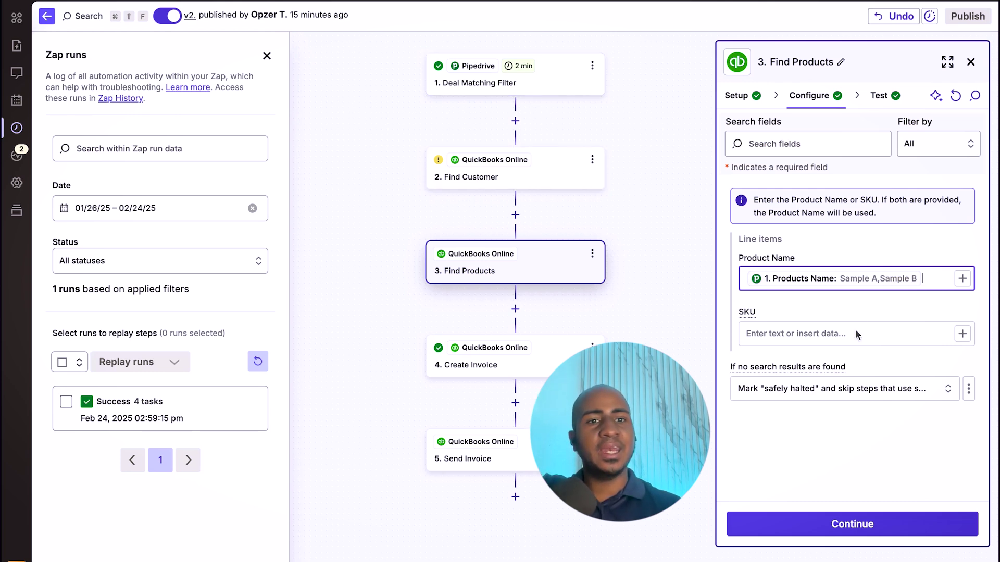
pyautogui.click(844, 390)
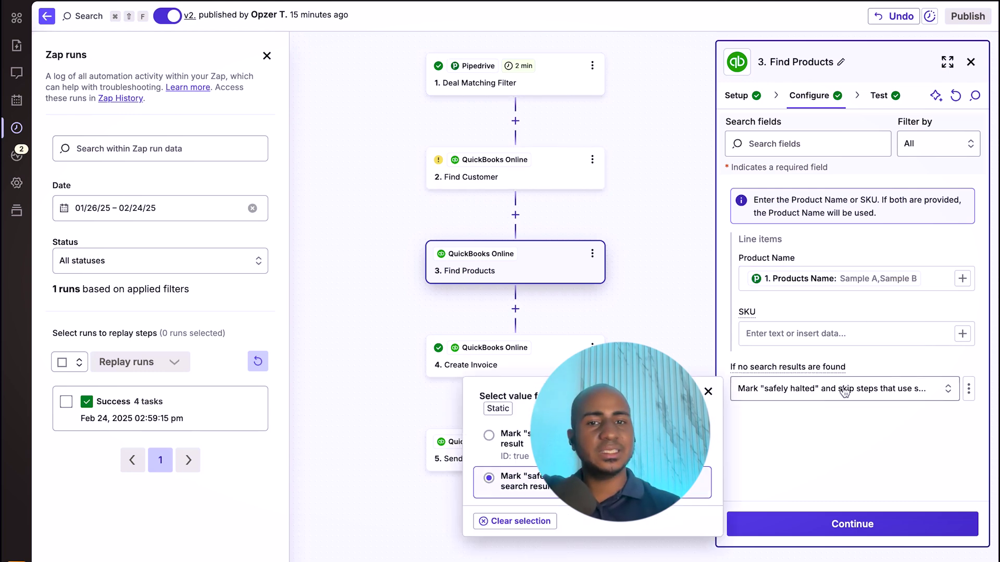
pyautogui.click(810, 439)
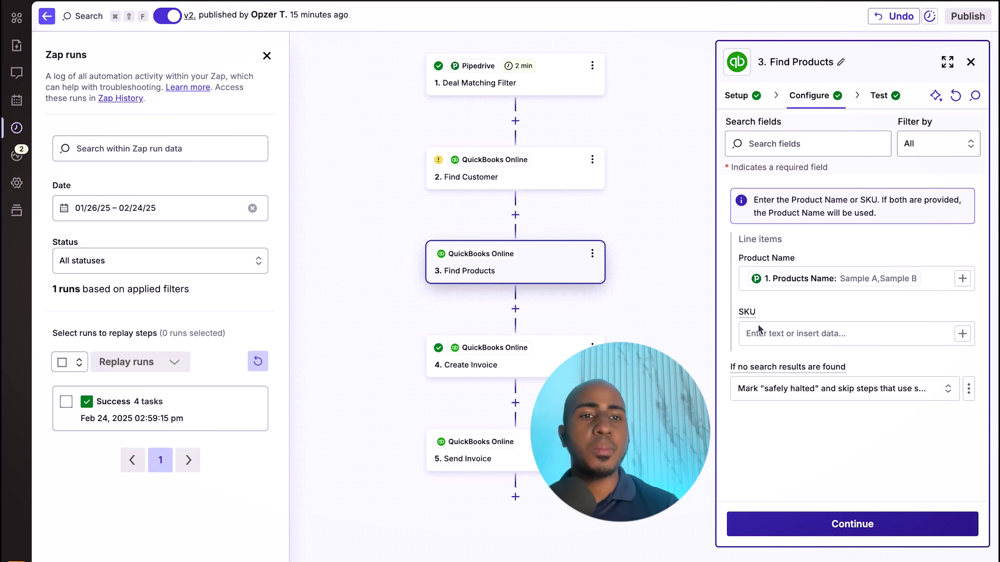
pyautogui.click(853, 524)
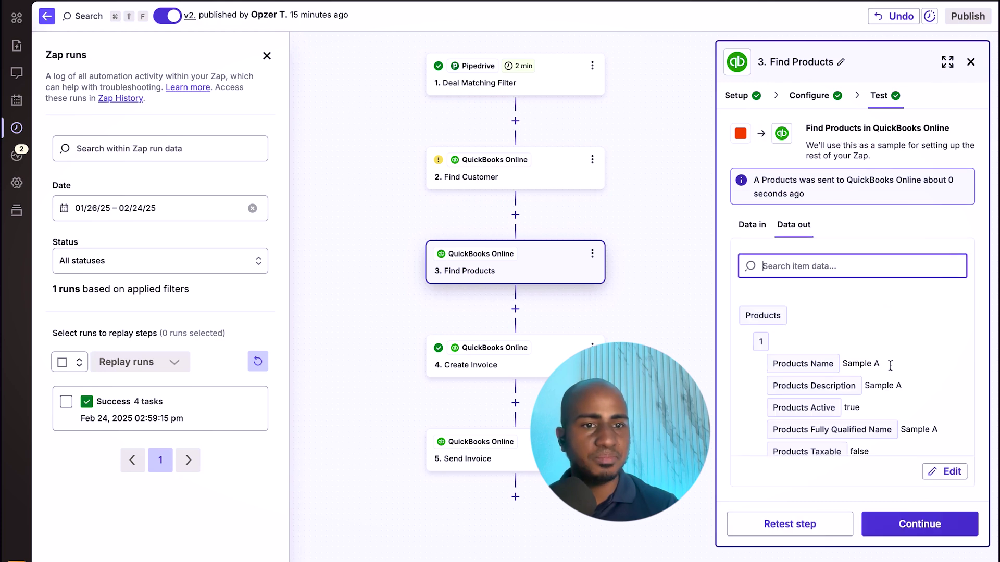
pyautogui.scroll(-8, 875, 375)
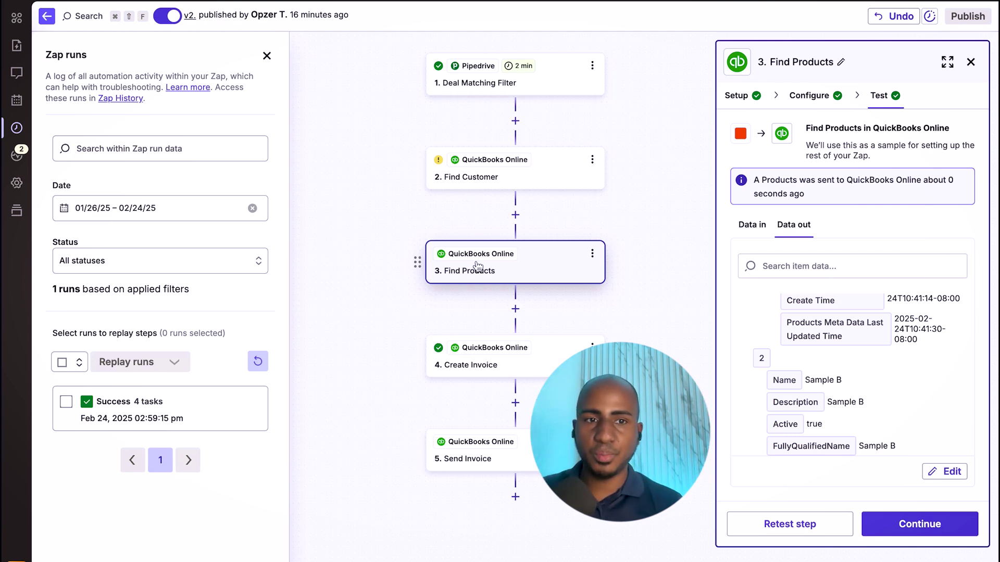
# - Review Create Invoice mappings: customer, email, due date from won date, line-item quantities, amount and tax
pyautogui.click(526, 363)
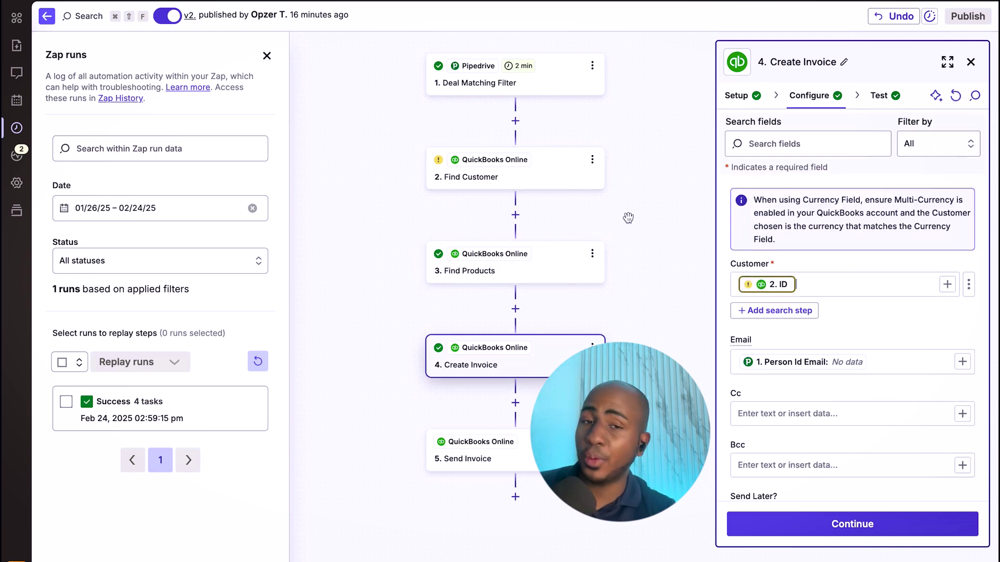
pyautogui.scroll(-2, 823, 313)
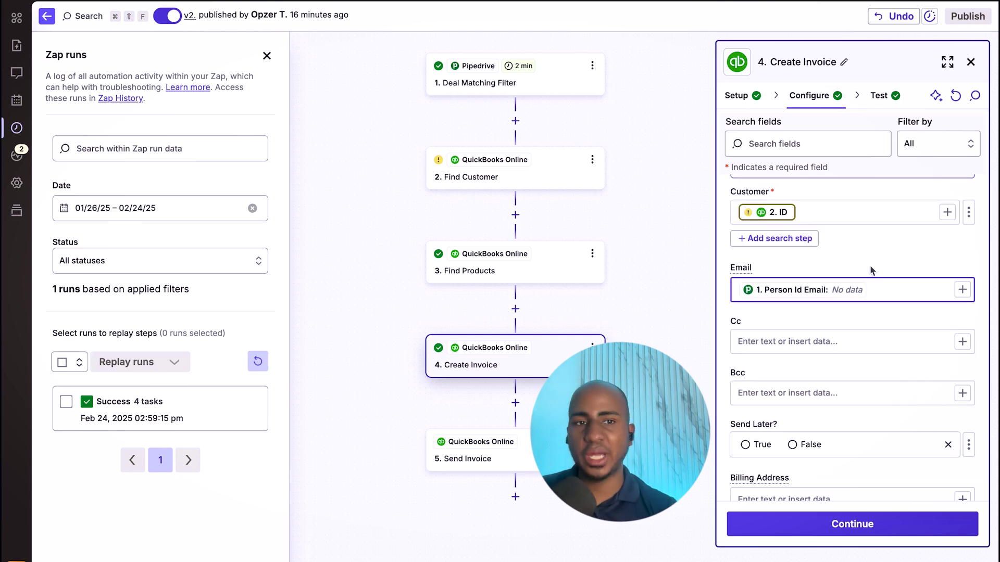
pyautogui.scroll(-8, 864, 265)
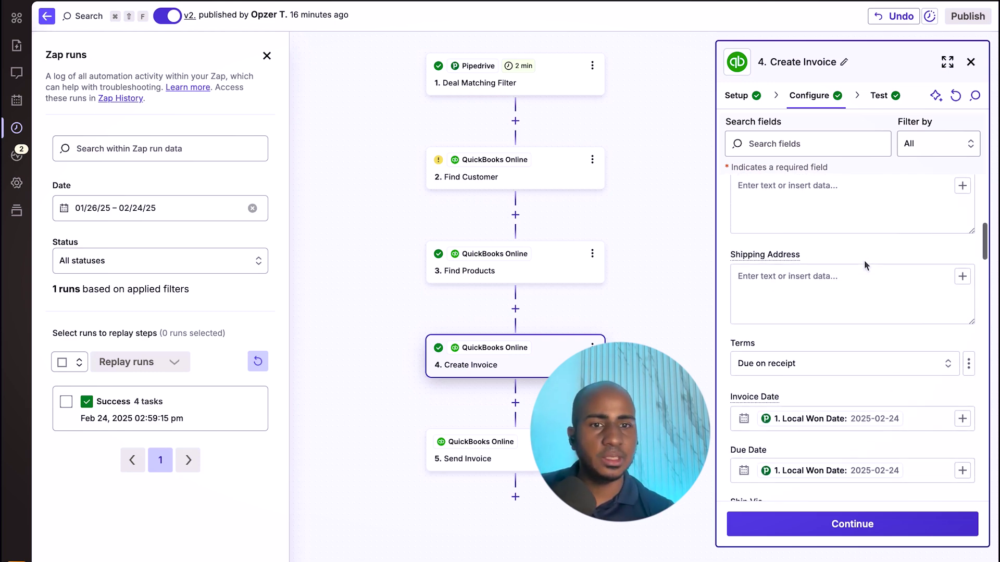
pyautogui.click(924, 348)
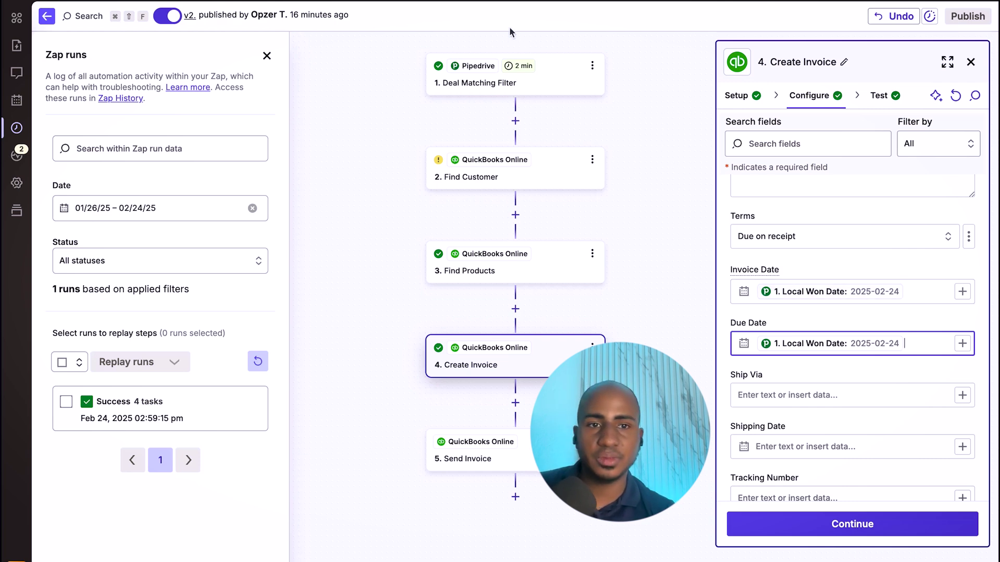
pyautogui.scroll(-5, 750, 219)
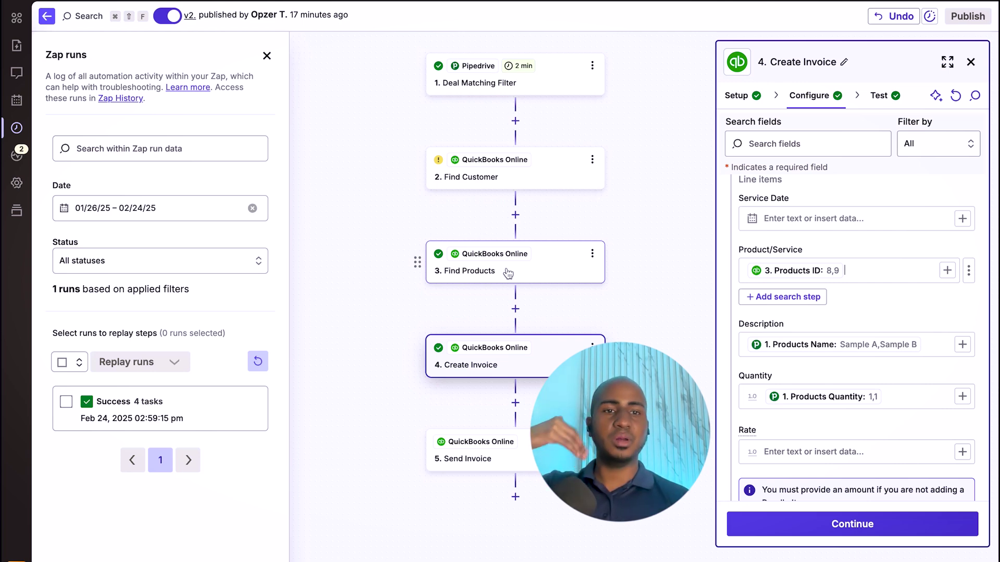
pyautogui.click(889, 401)
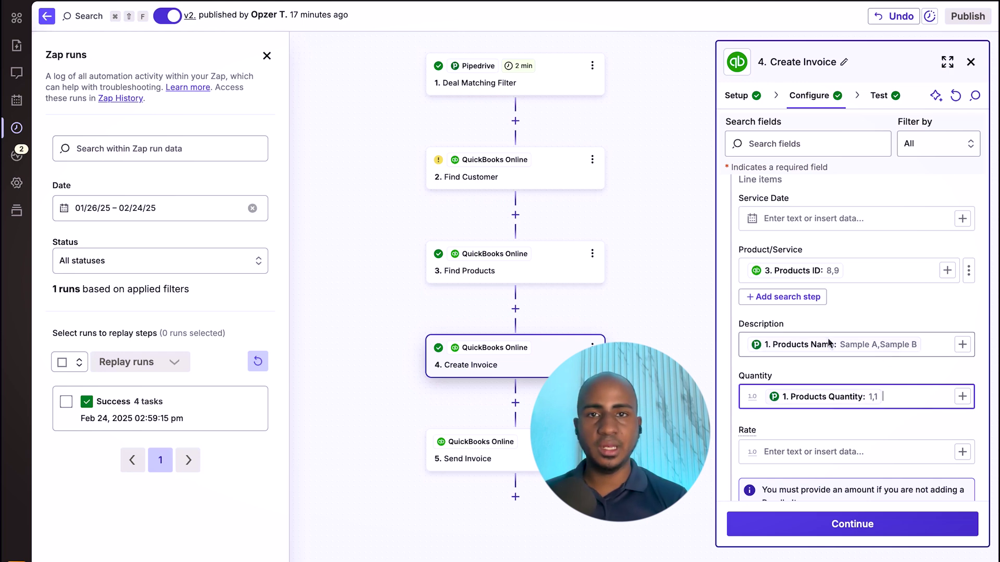
pyautogui.scroll(-4, 836, 398)
pyautogui.scroll(-3, 835, 397)
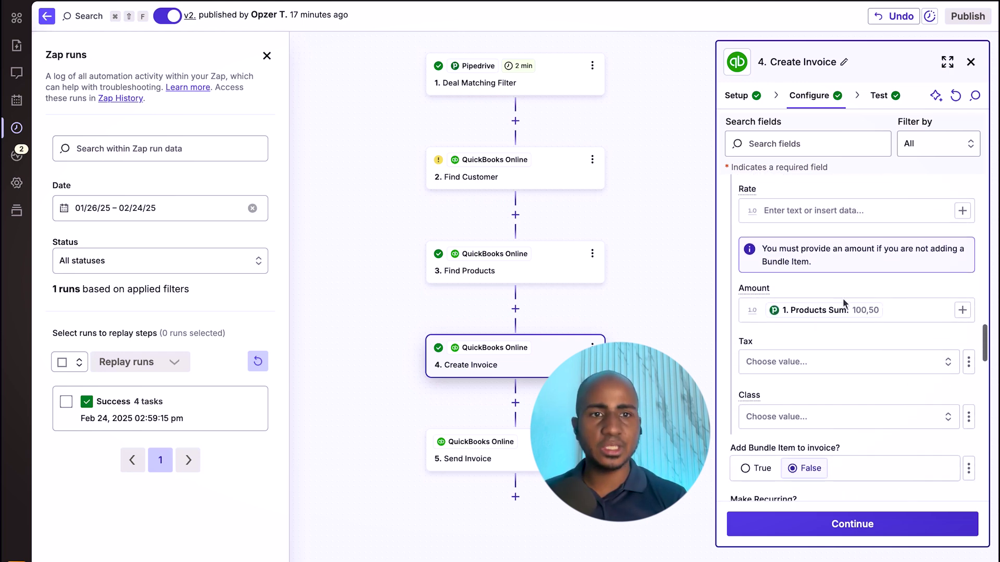
pyautogui.scroll(-5, 836, 353)
pyautogui.scroll(-10, 836, 353)
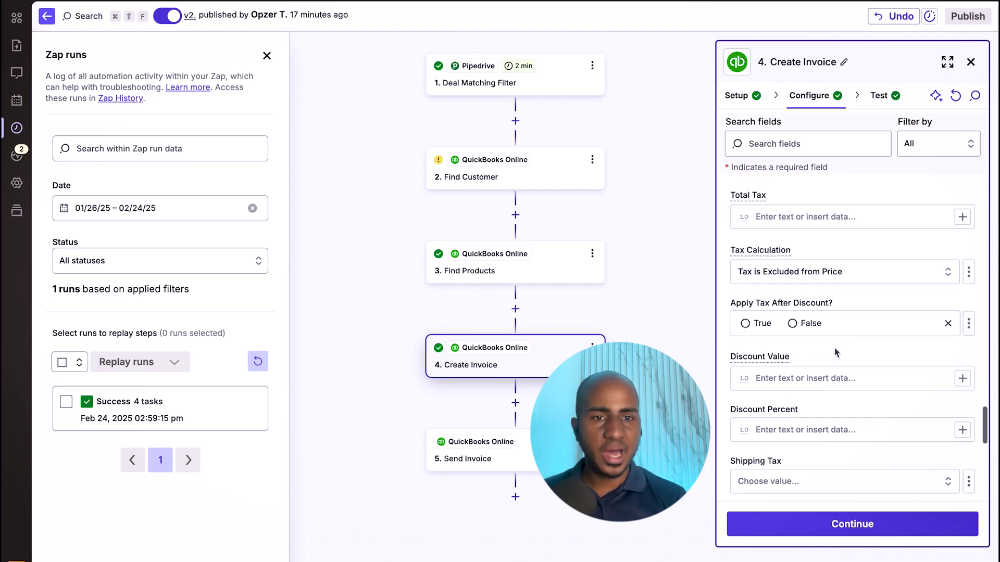
pyautogui.scroll(15, 836, 353)
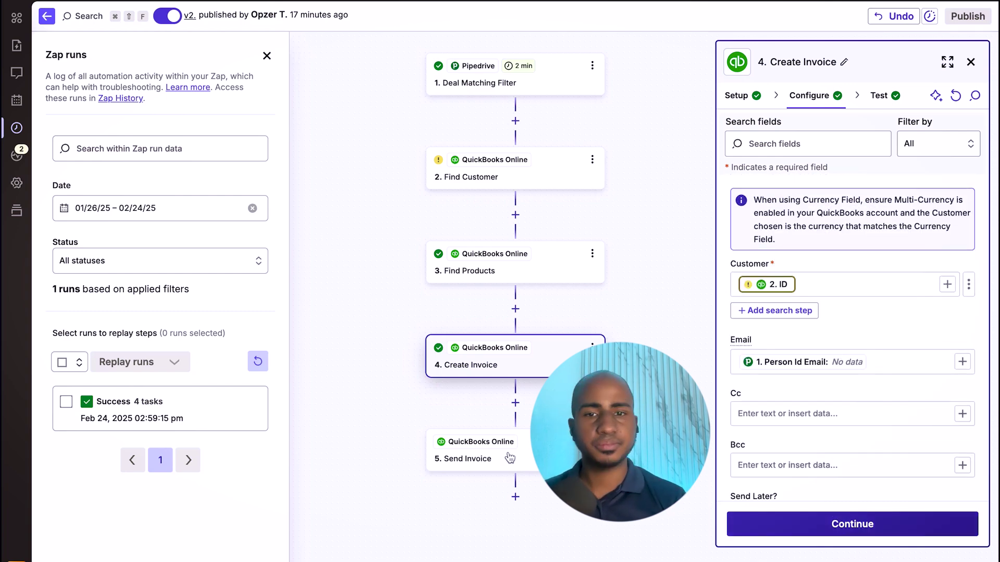
# - Check the Create Invoice test and Send Invoice email mapping, then open the successful zap run
pyautogui.click(853, 524)
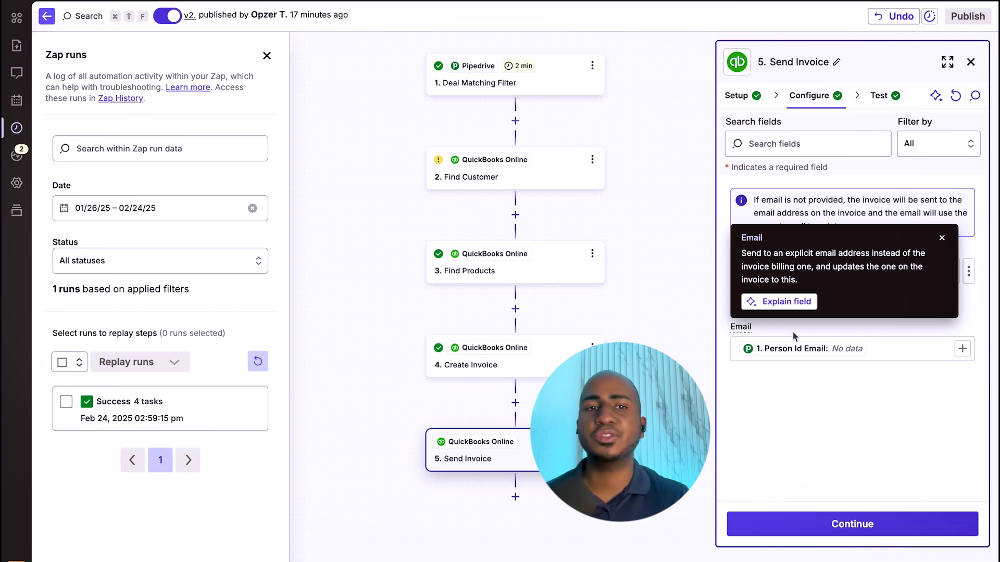
pyautogui.click(942, 238)
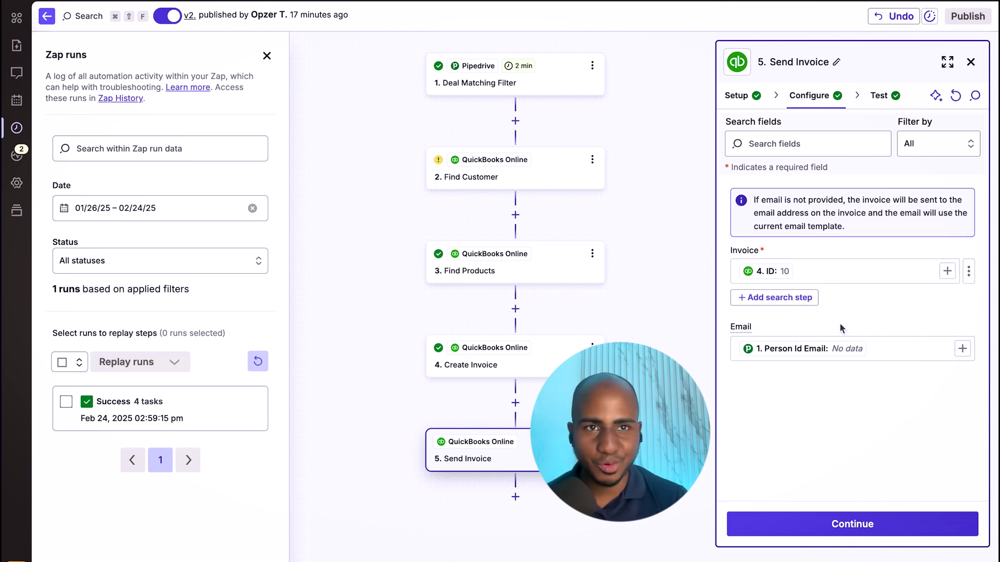
pyautogui.click(196, 415)
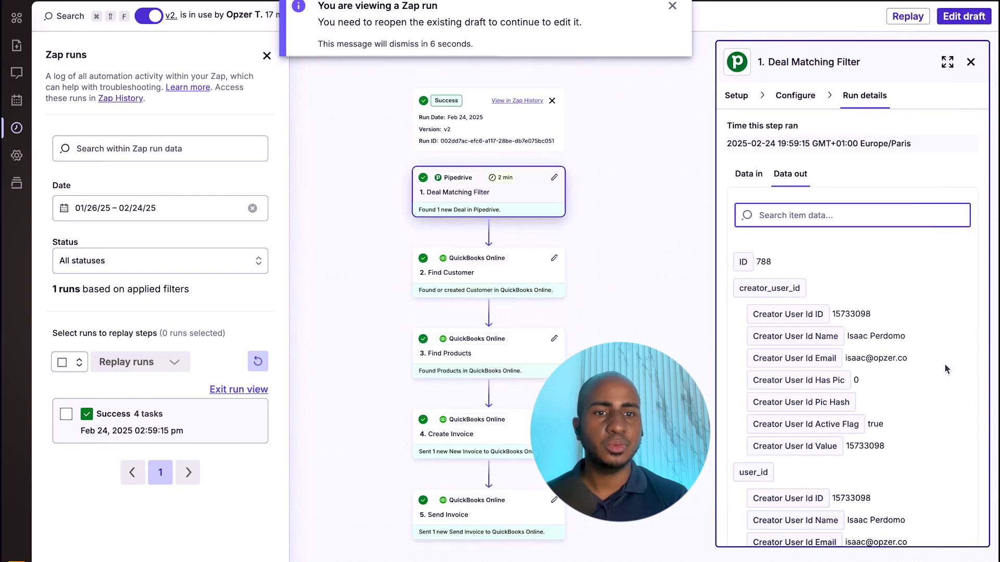
# - Inspect Find Customer's run output, highlighting that Zap Data Was Found is false
pyautogui.scroll(-7, 945, 363)
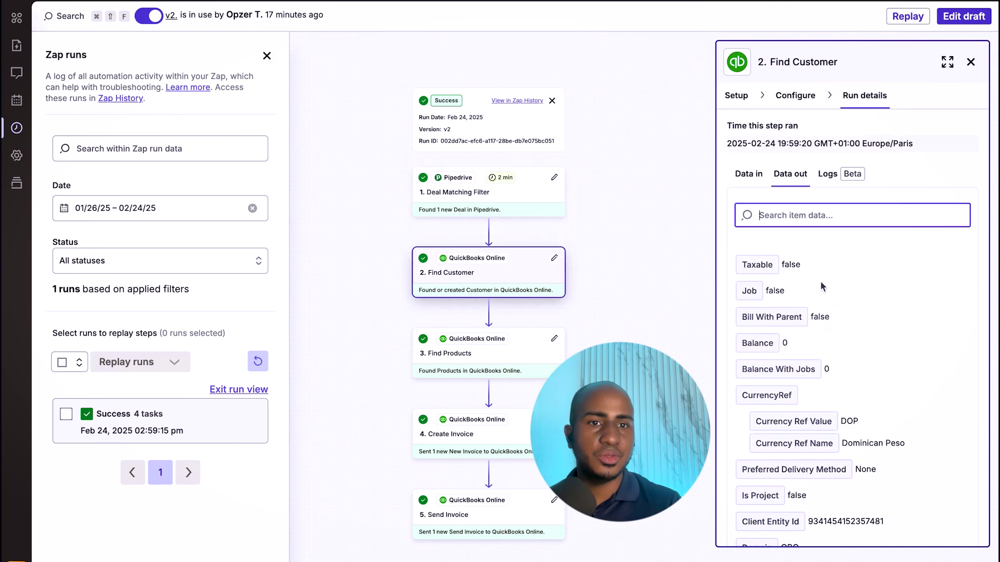
pyautogui.scroll(-4, 821, 284)
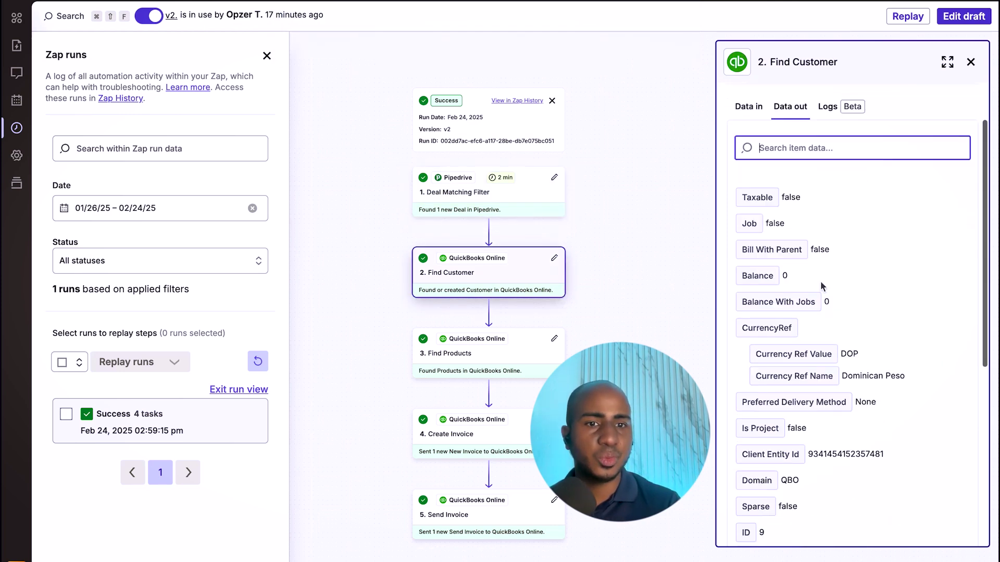
pyautogui.scroll(-4, 821, 286)
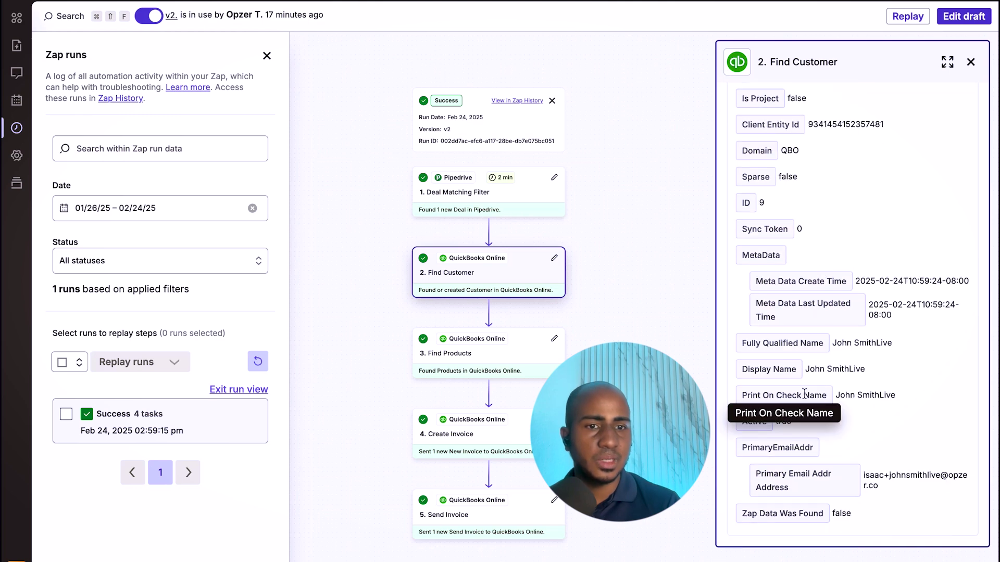
pyautogui.moveTo(738, 514); pyautogui.dragTo(856, 515)
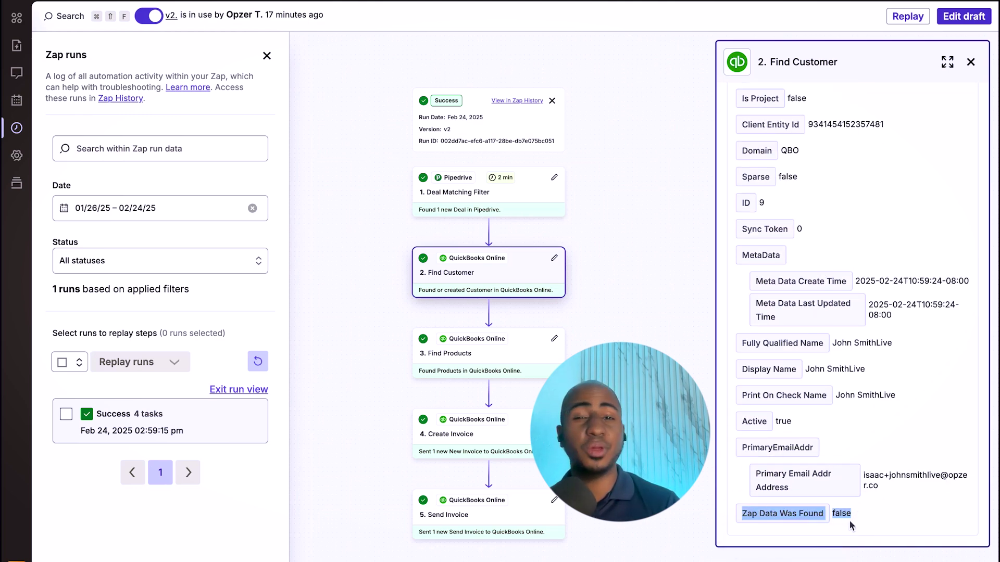
pyautogui.doubleClick(837, 514)
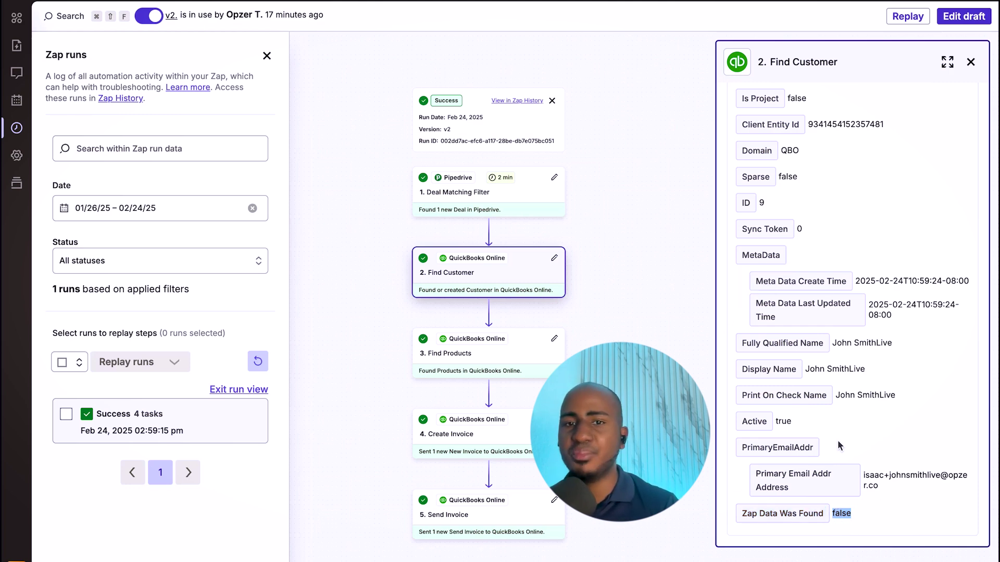
# - Show Find Products' run output, where Zap Search Was Found Status is true with 2 products
pyautogui.press('Down')
pyautogui.scroll(-7, 818, 308)
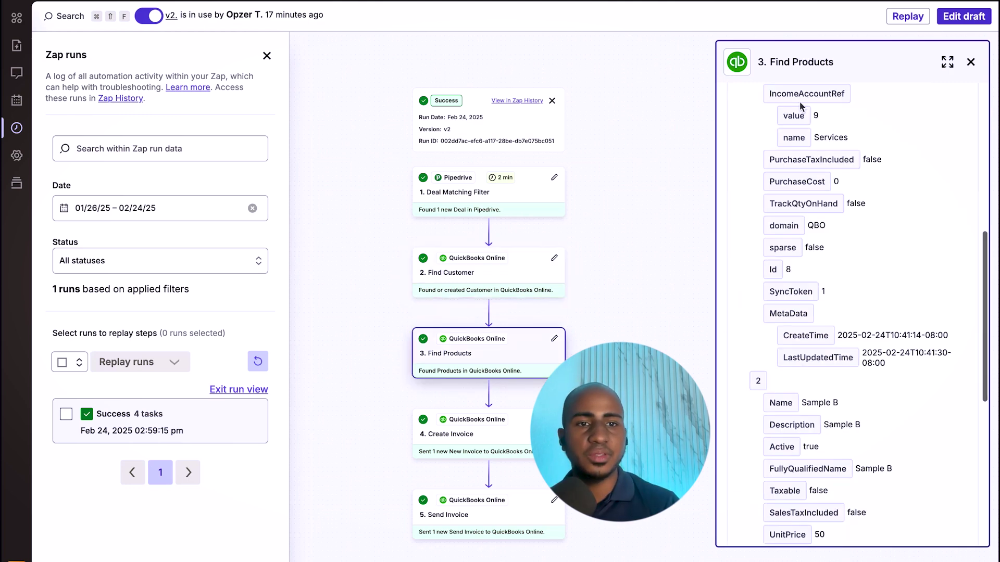
pyautogui.scroll(-7, 851, 385)
pyautogui.scroll(10, 851, 385)
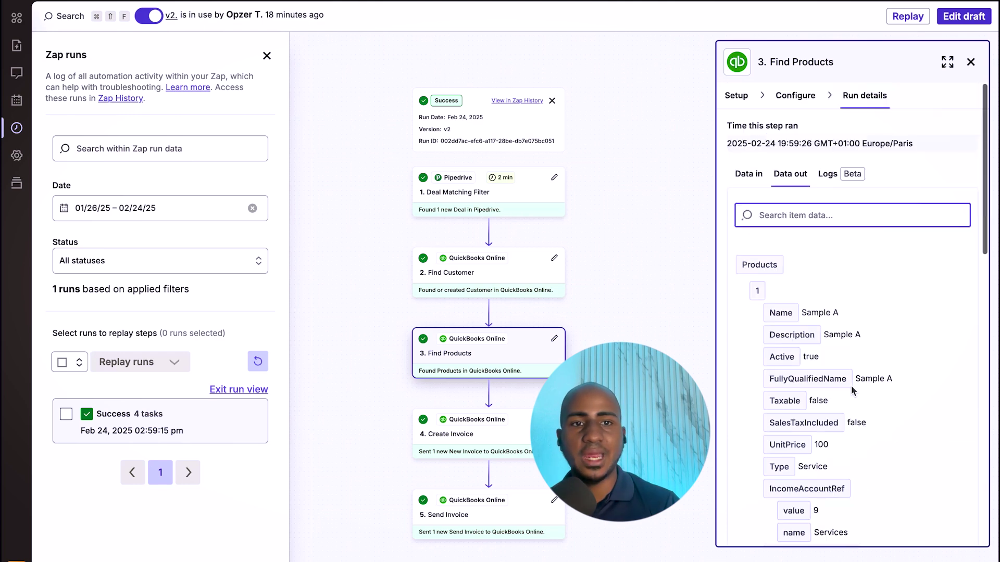
pyautogui.scroll(-10, 851, 385)
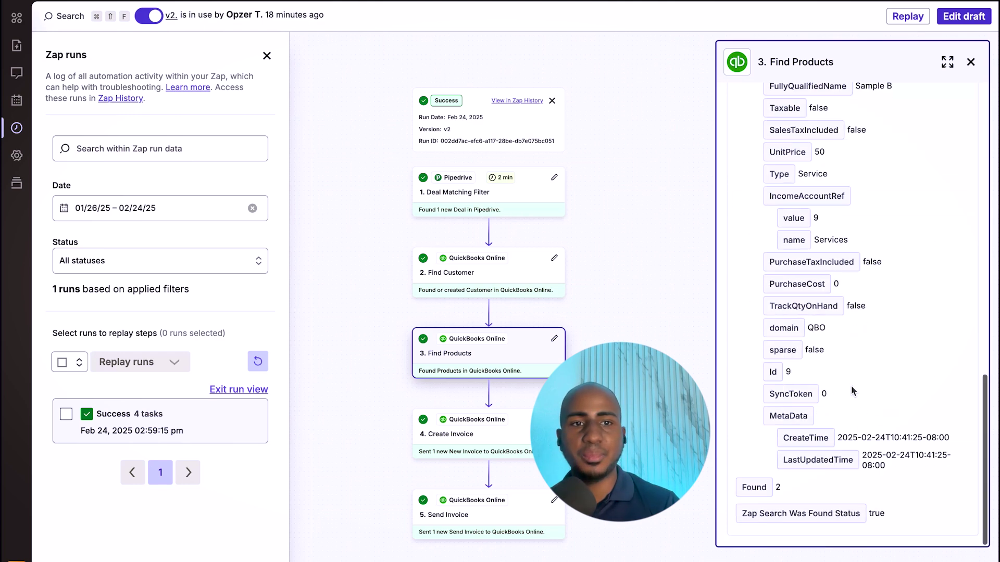
pyautogui.doubleClick(895, 517)
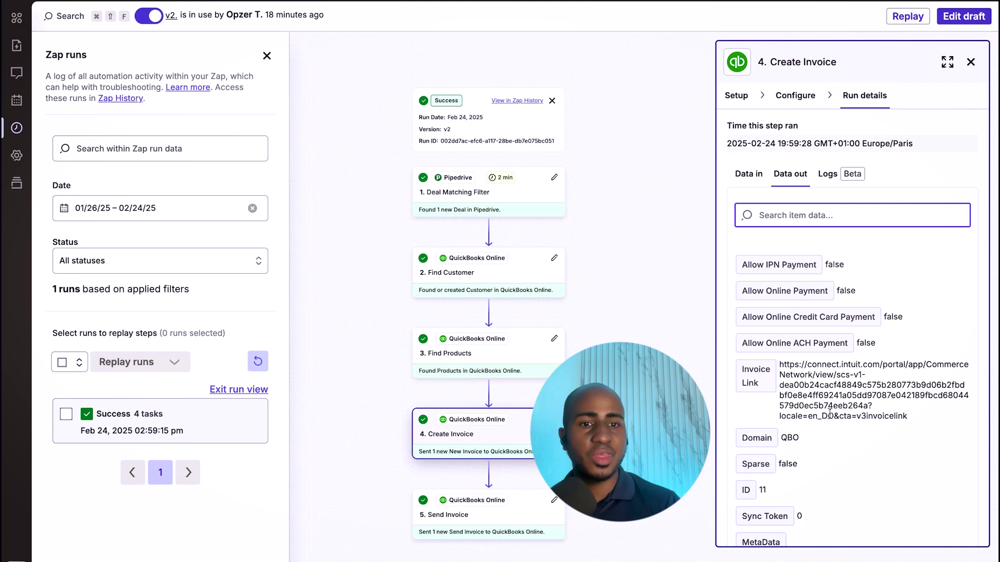
# - Scroll through the Create Invoice step's Data out line items for invoice ID 11
pyautogui.scroll(-10, 830, 414)
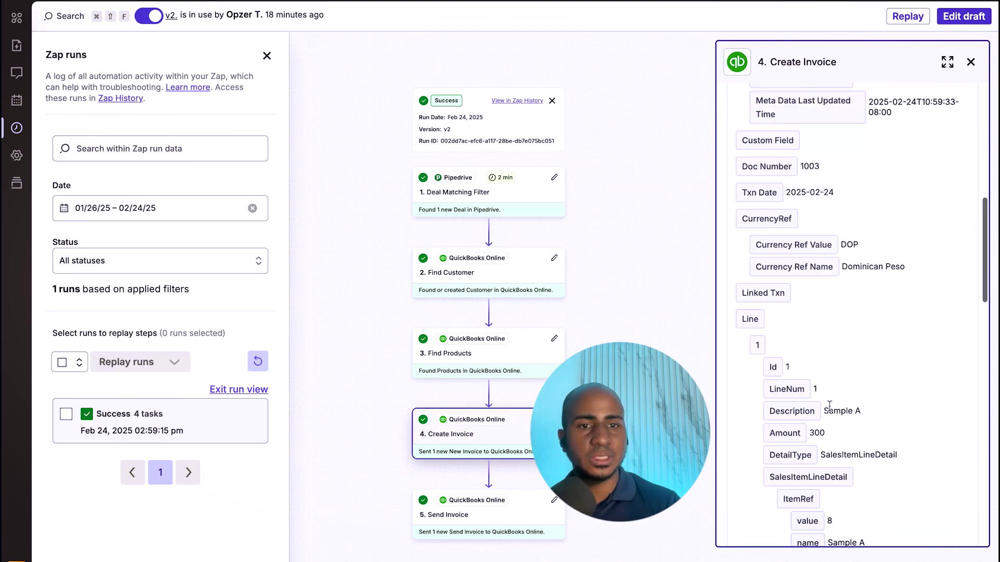
pyautogui.scroll(-3, 830, 404)
pyautogui.scroll(6, 773, 181)
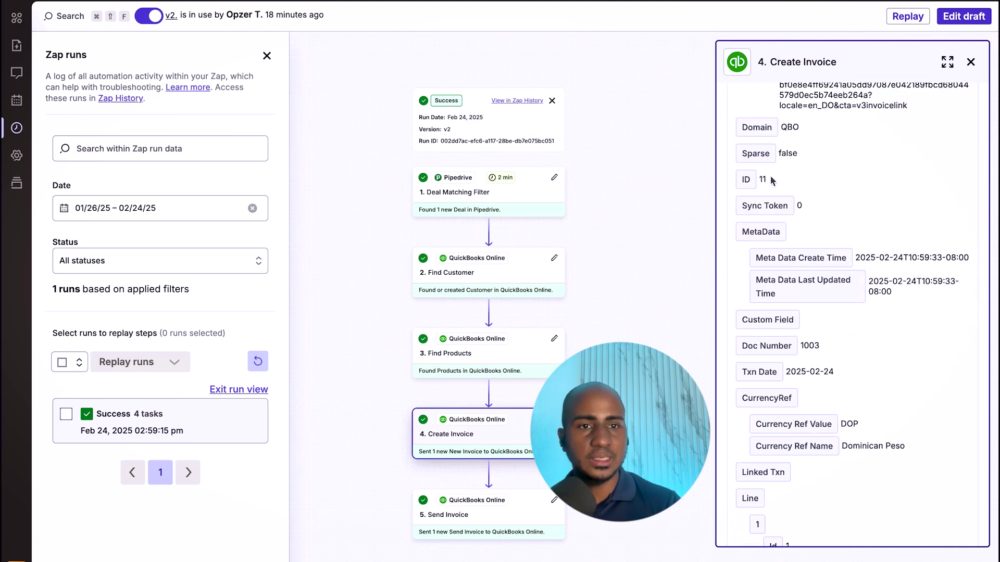
pyautogui.scroll(-6, 828, 249)
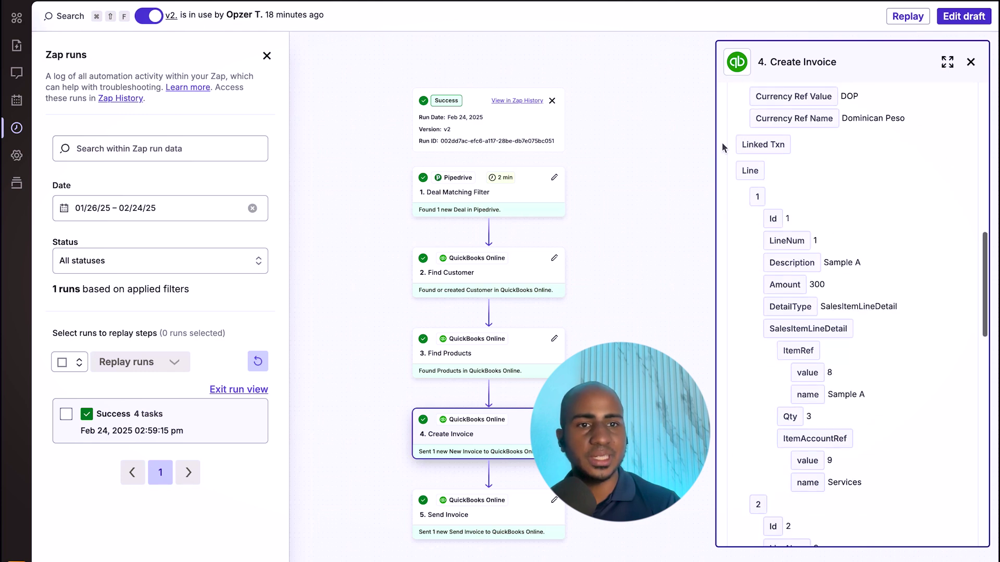
pyautogui.scroll(-3, 864, 373)
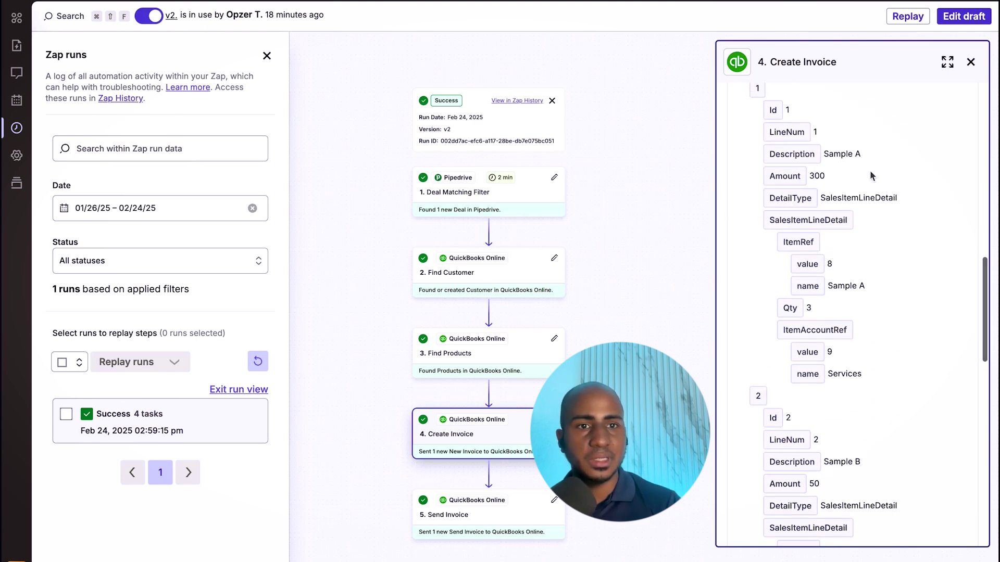
pyautogui.scroll(-2, 865, 180)
pyautogui.scroll(1, 866, 182)
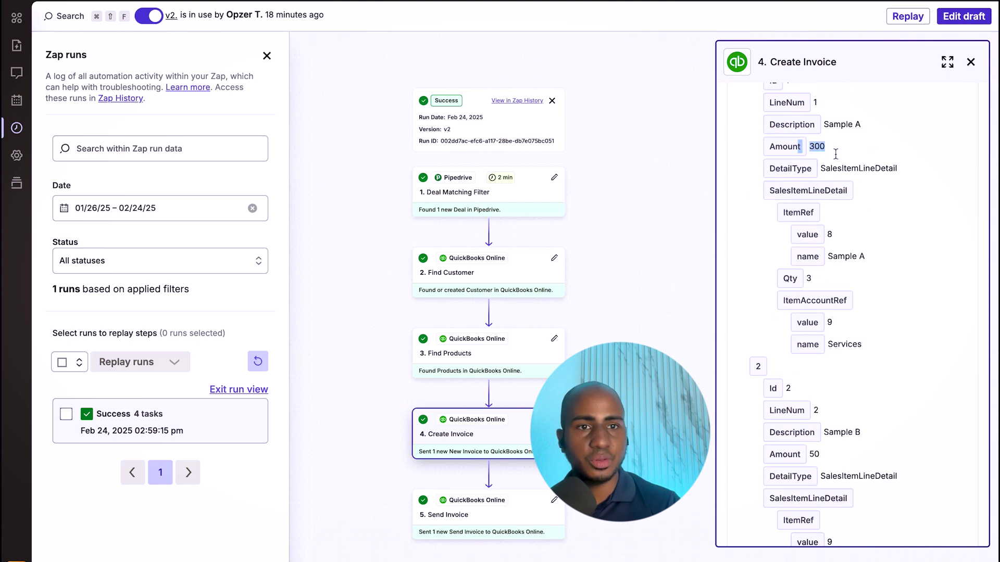
pyautogui.scroll(-1, 836, 156)
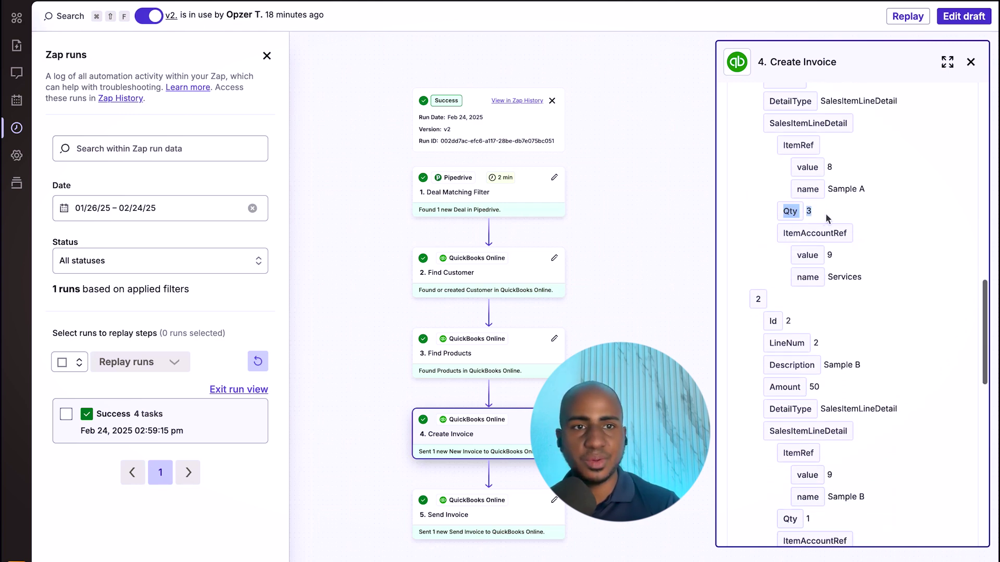
pyautogui.scroll(-3, 828, 214)
pyautogui.scroll(-1, 827, 217)
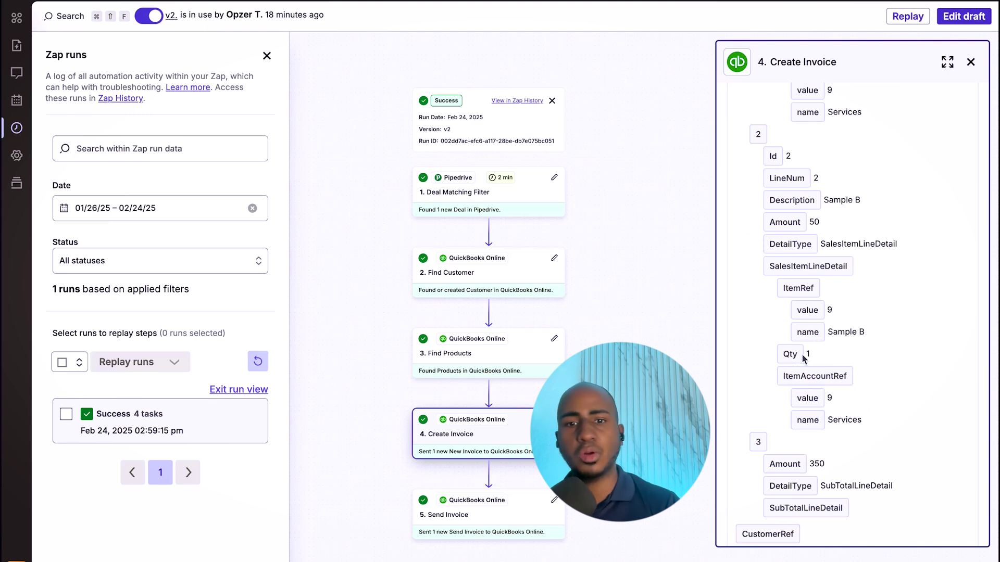
# - Review the Send Invoice run output listing invoice 11, document number 1003
pyautogui.click(483, 513)
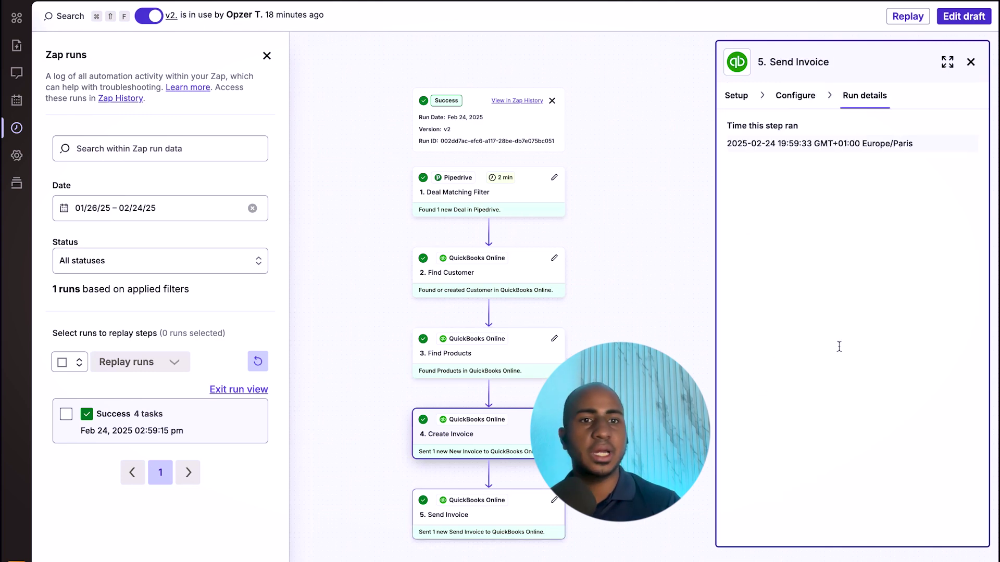
pyautogui.scroll(-10, 834, 347)
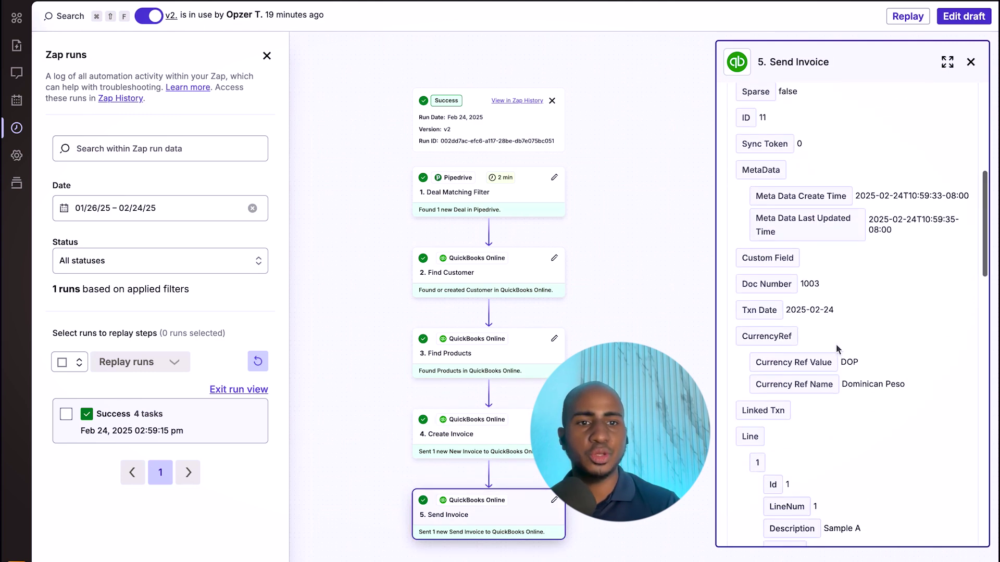
pyautogui.scroll(-5, 837, 349)
# - Go to QuickBooks invoices and open invoice 1003
pyautogui.moveTo(11, 354)
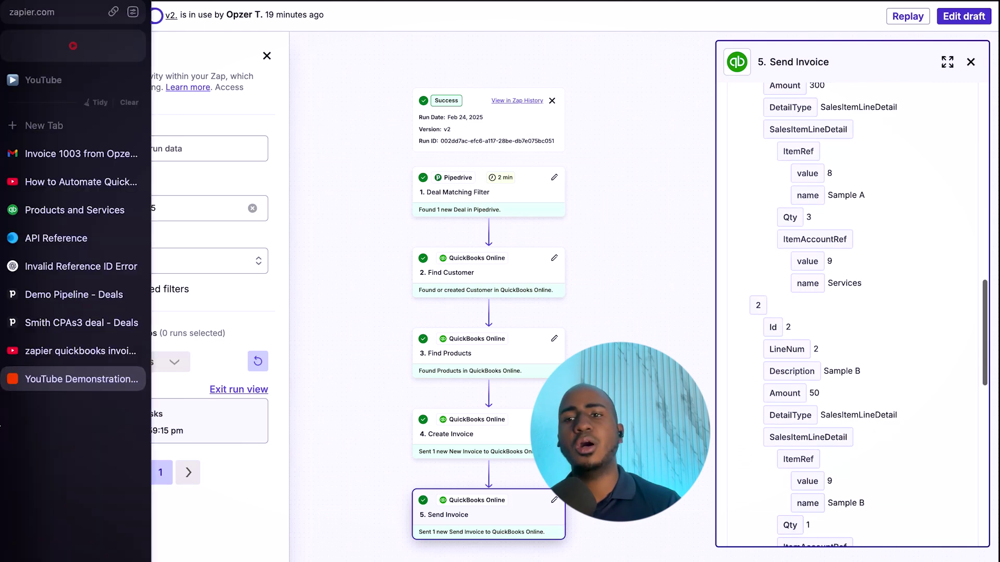
pyautogui.click(78, 210)
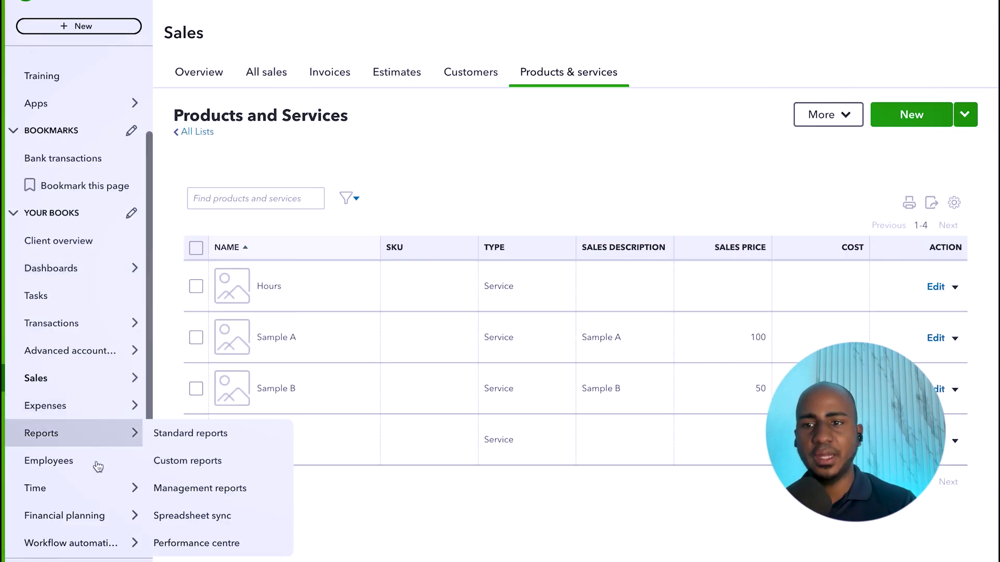
pyautogui.moveTo(98, 447)
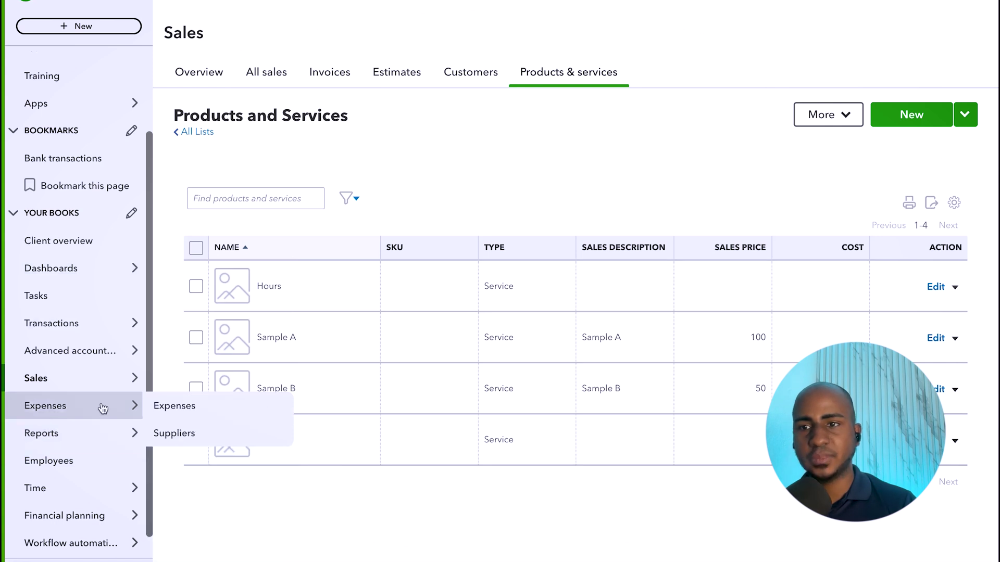
pyautogui.moveTo(99, 388)
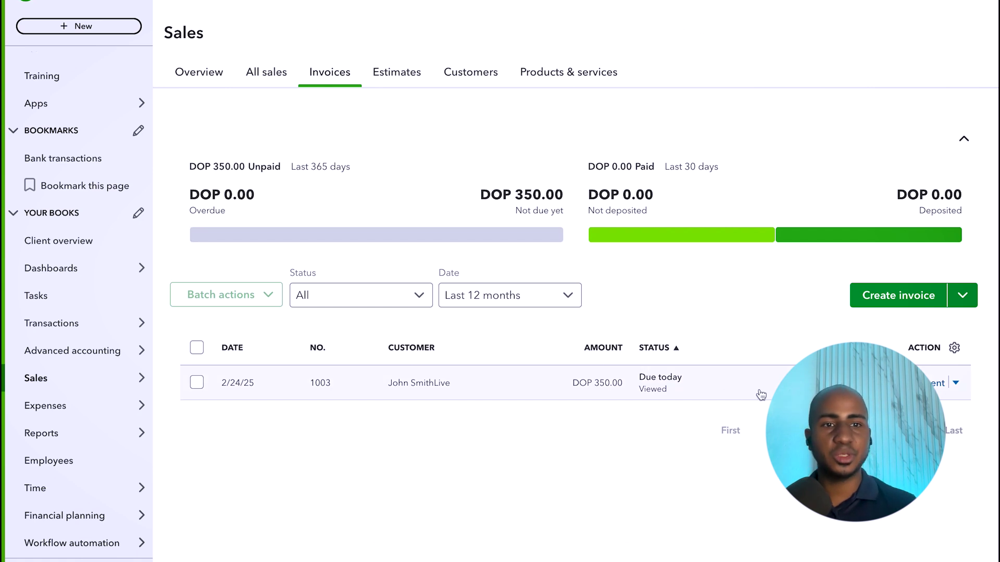
pyautogui.click(781, 384)
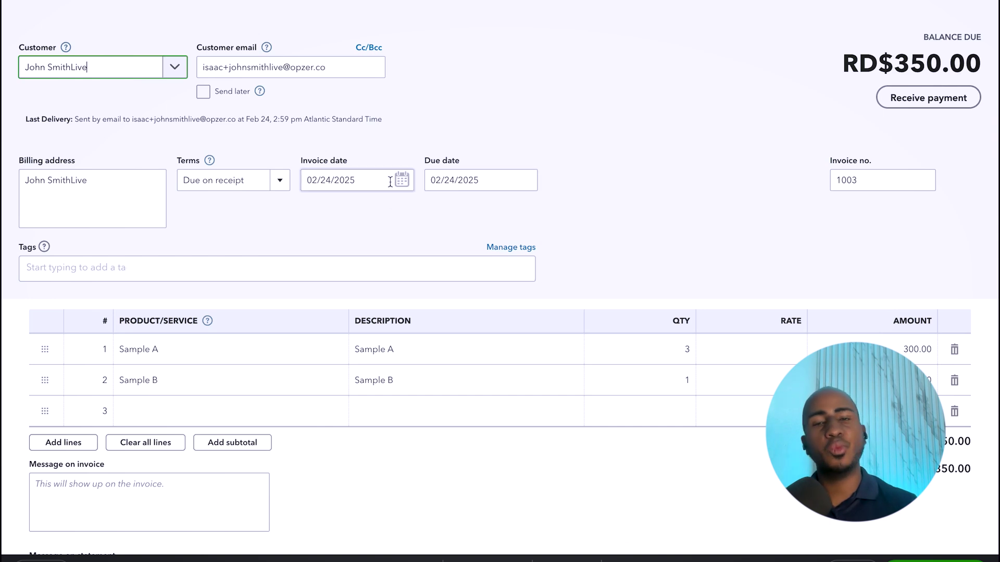
# - Confirm terms stay Due on receipt and check Sample A and Sample B lines totalling RD$350.00
pyautogui.click(311, 198)
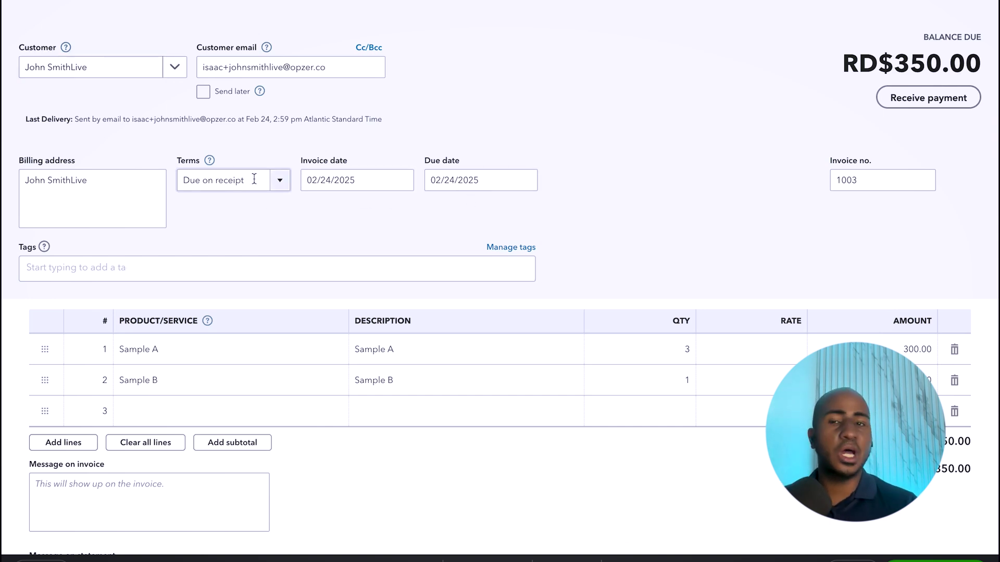
pyautogui.click(279, 190)
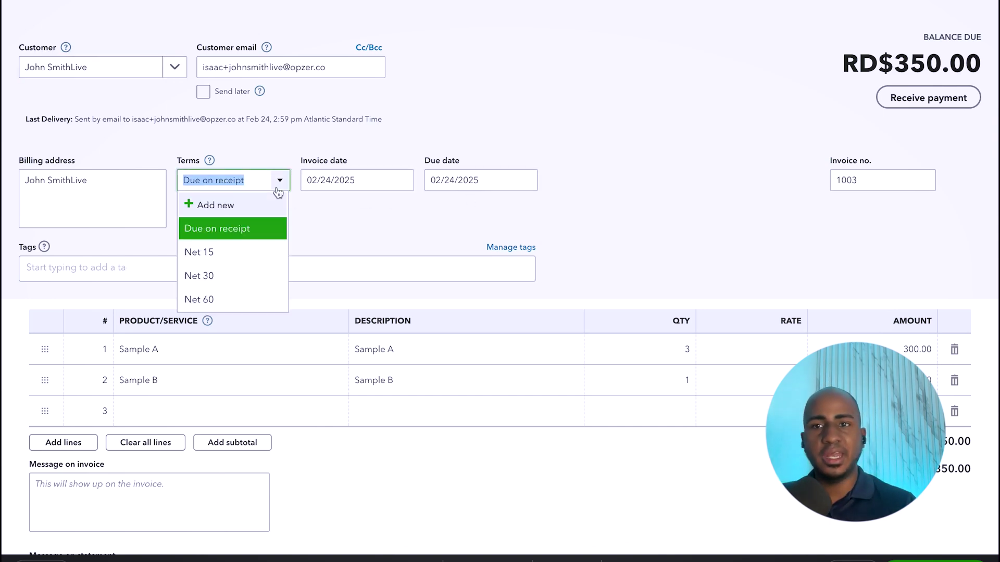
pyautogui.click(352, 213)
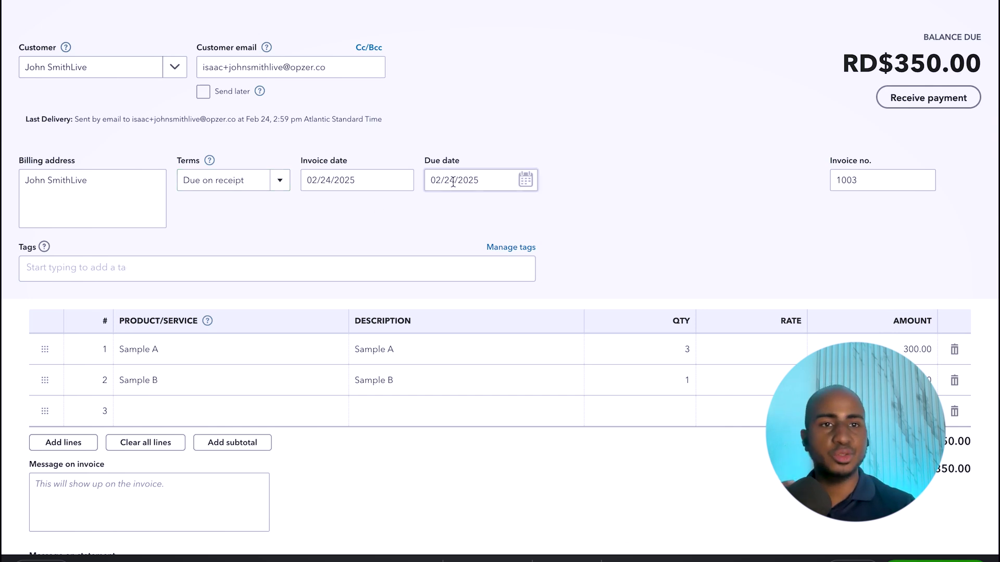
pyautogui.scroll(-4, 423, 214)
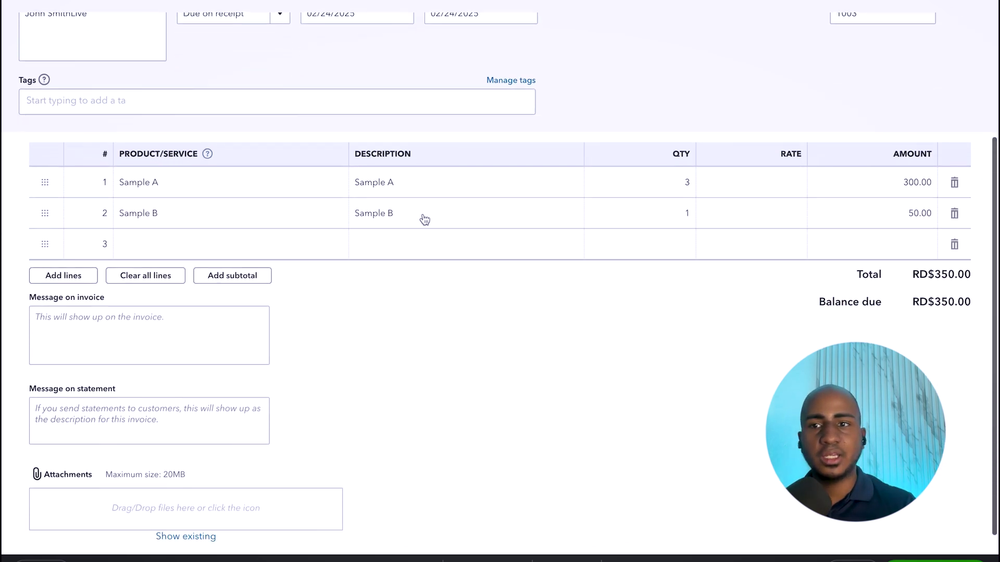
pyautogui.scroll(1, 424, 219)
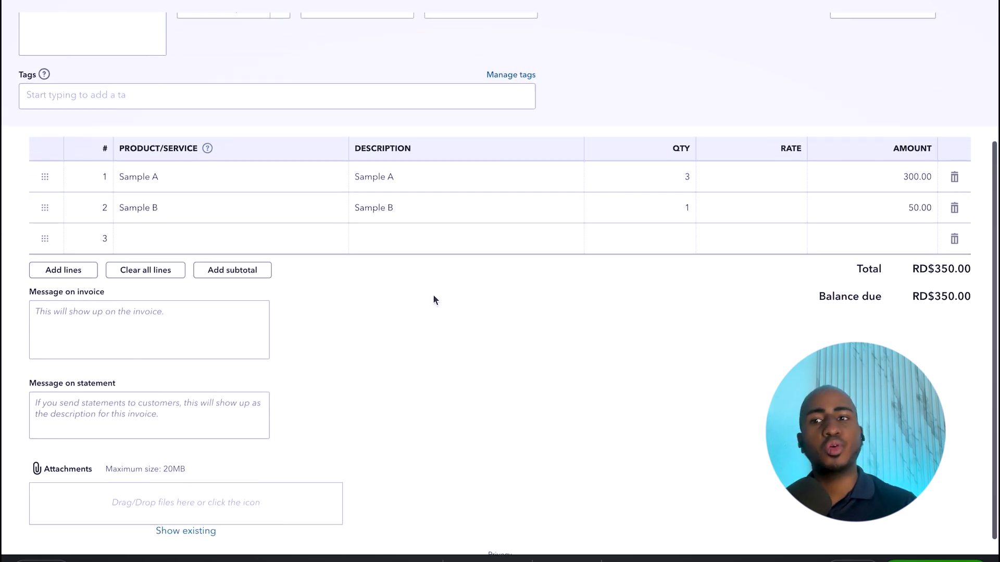
pyautogui.scroll(4, 432, 300)
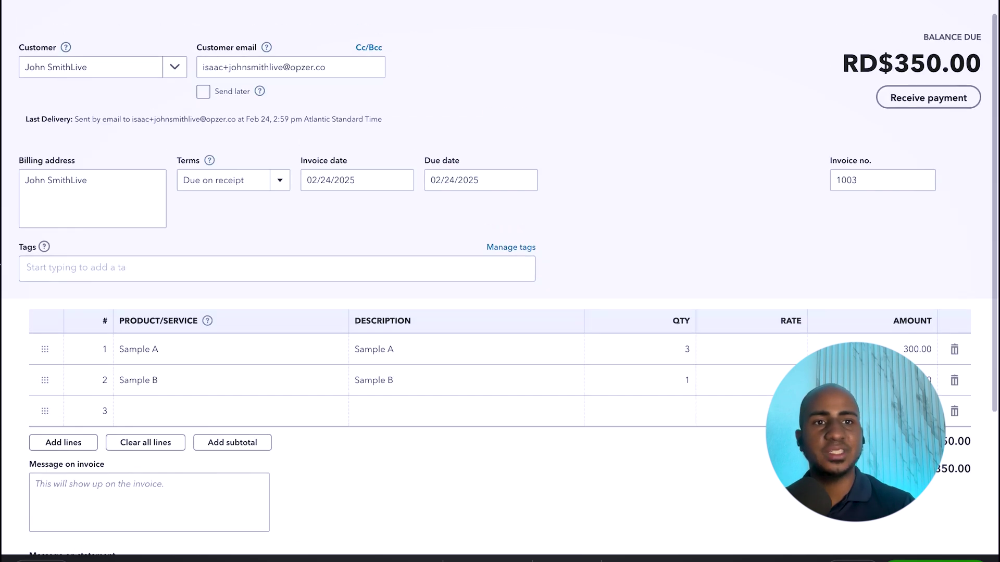
pyautogui.moveTo(1, 265)
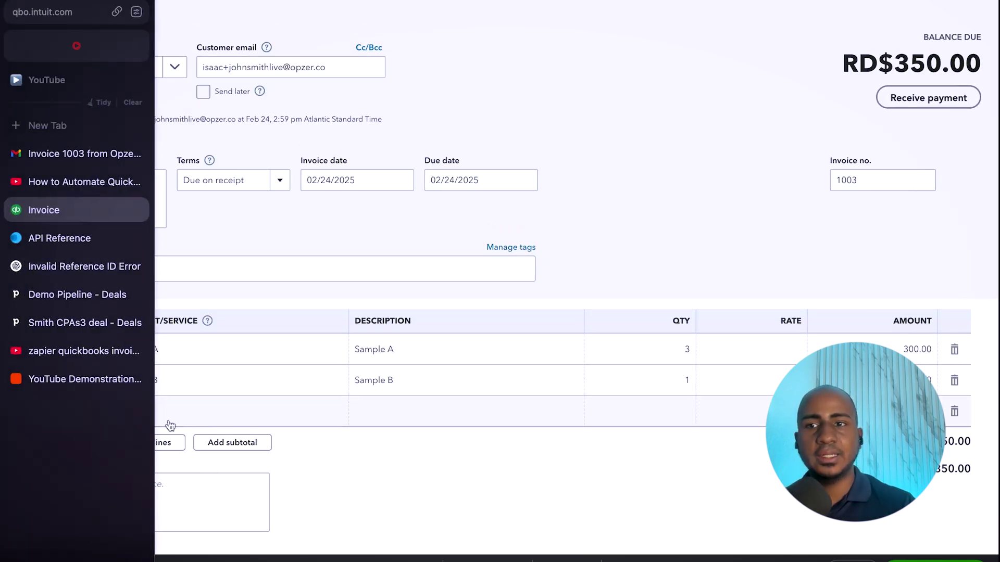